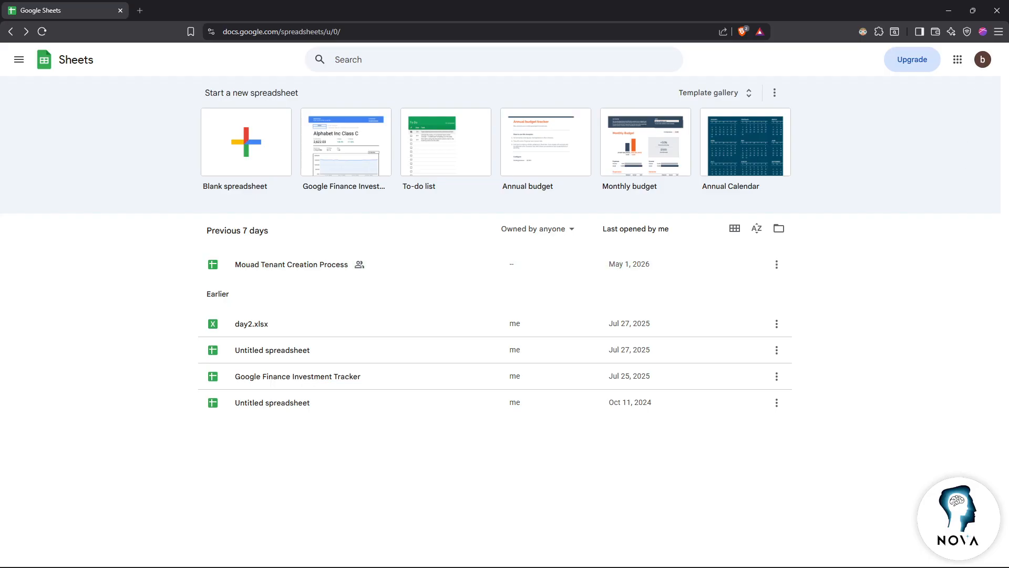
- Create a blank spreadsheet and name it "content Calendar"
left_click(238, 163)
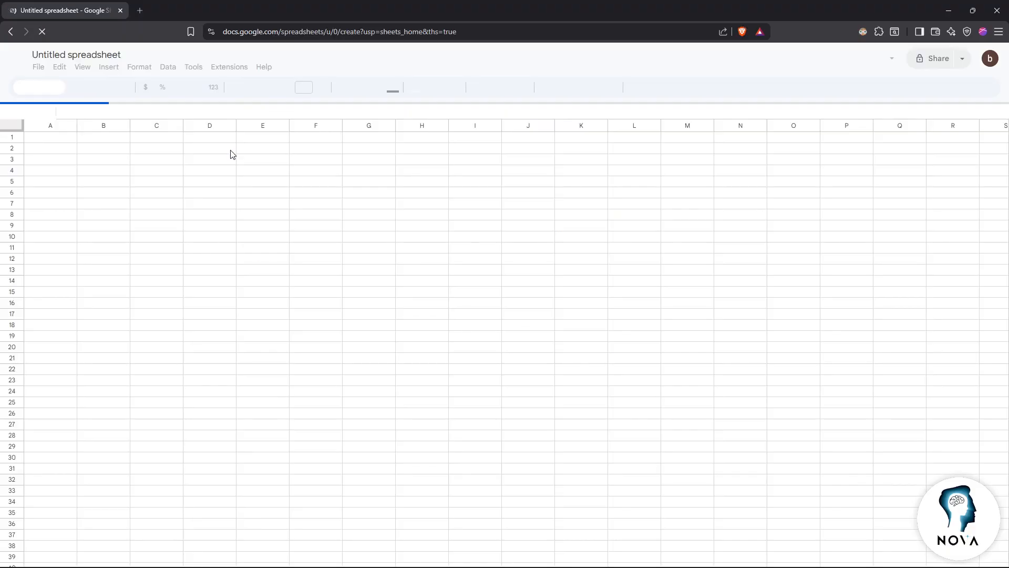
left_click(86, 54)
type("con")
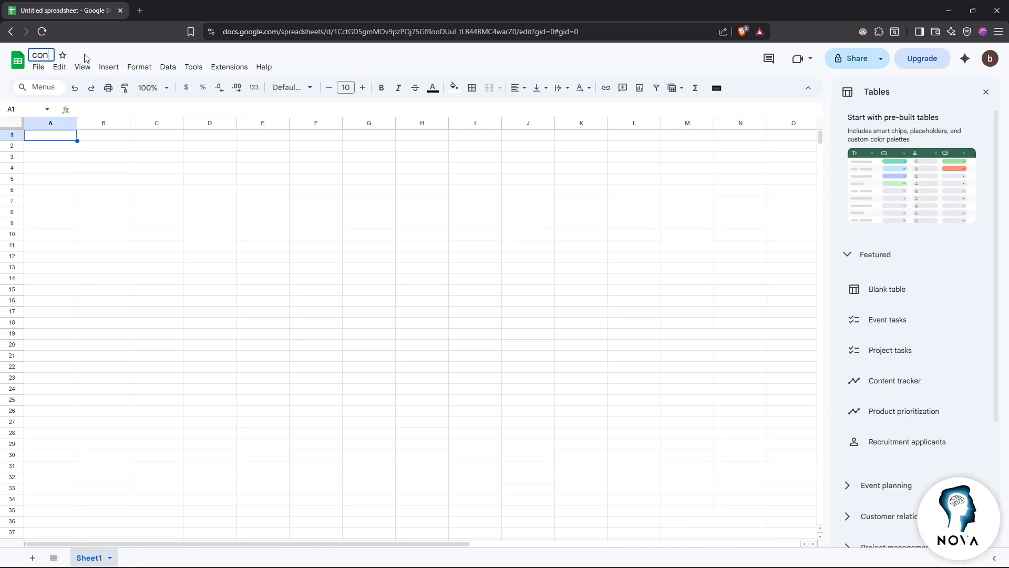
type("tent Calendar")
left_click(66, 168)
left_click(67, 157)
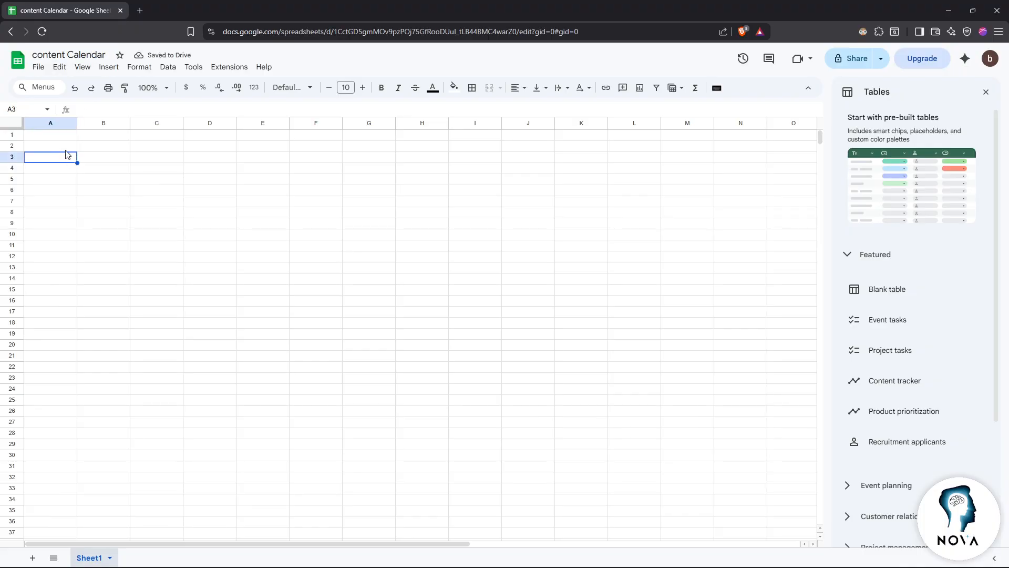
left_click(66, 145)
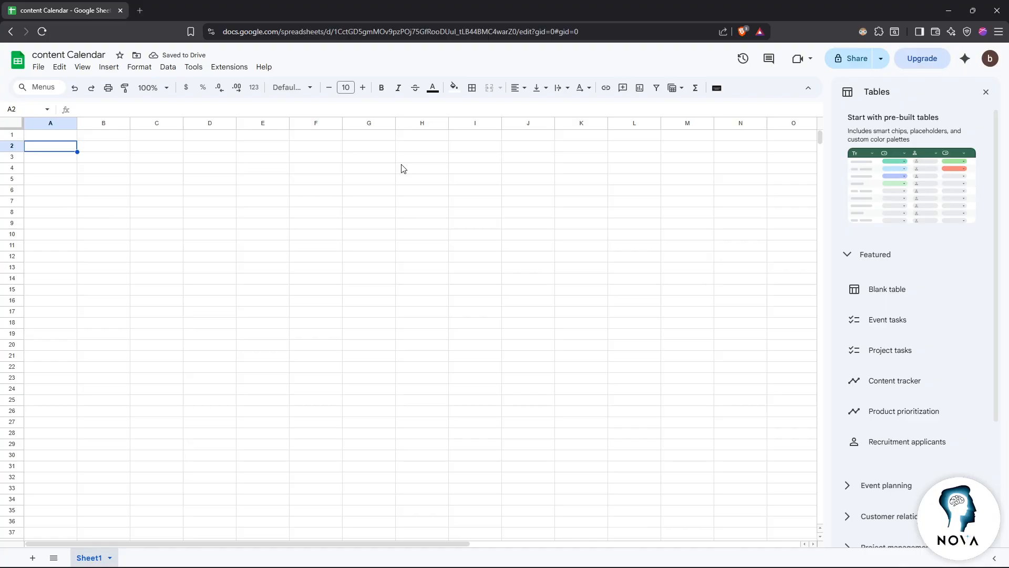
key("Return")
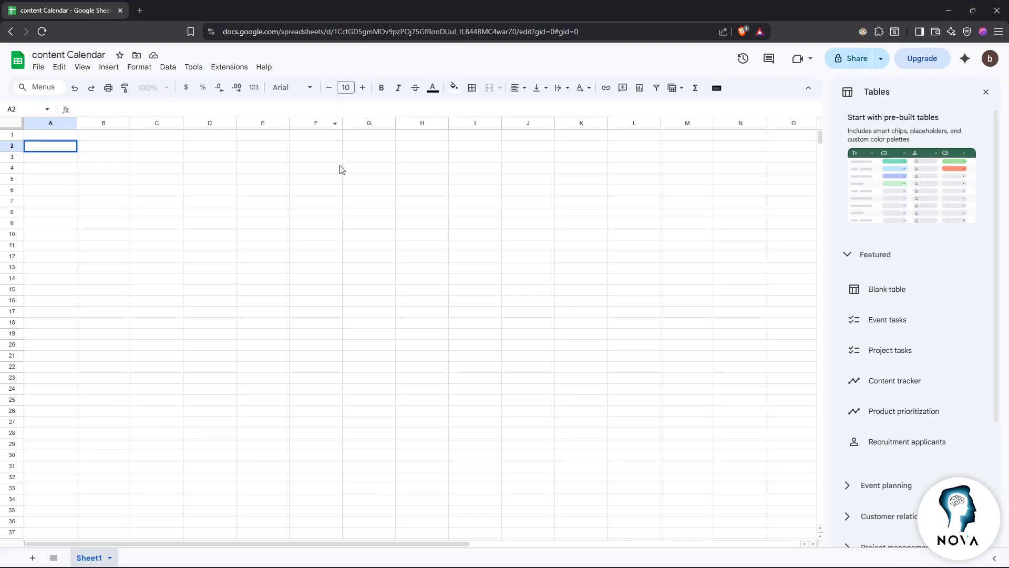
- Enter the column headers Date, Platform and Content Type in cells A1 to C1
left_click(54, 135)
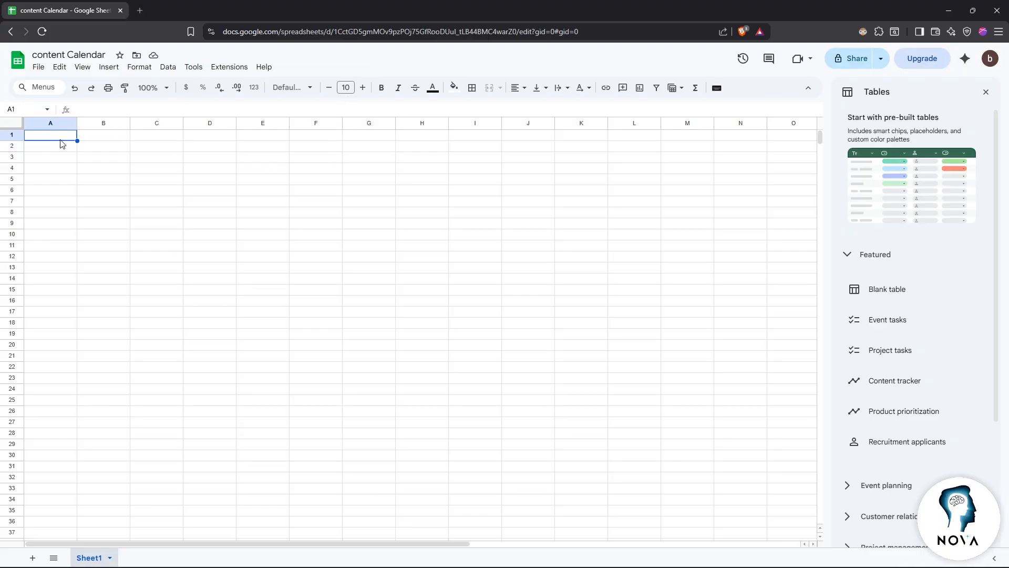
type("Date")
left_click(111, 136)
type("Platfr")
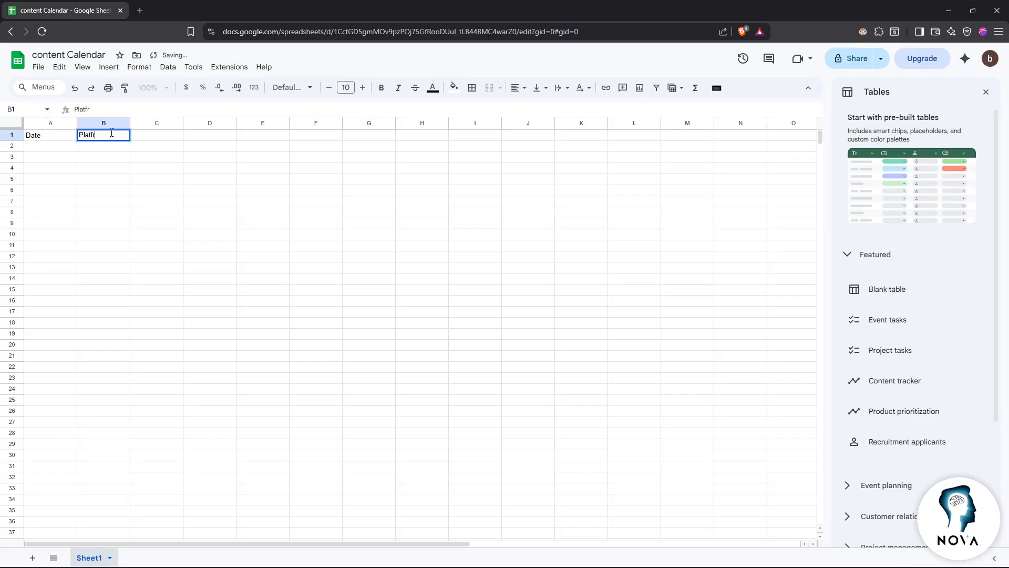
key("BackSpace")
type("orm")
left_click(155, 132)
type("Content")
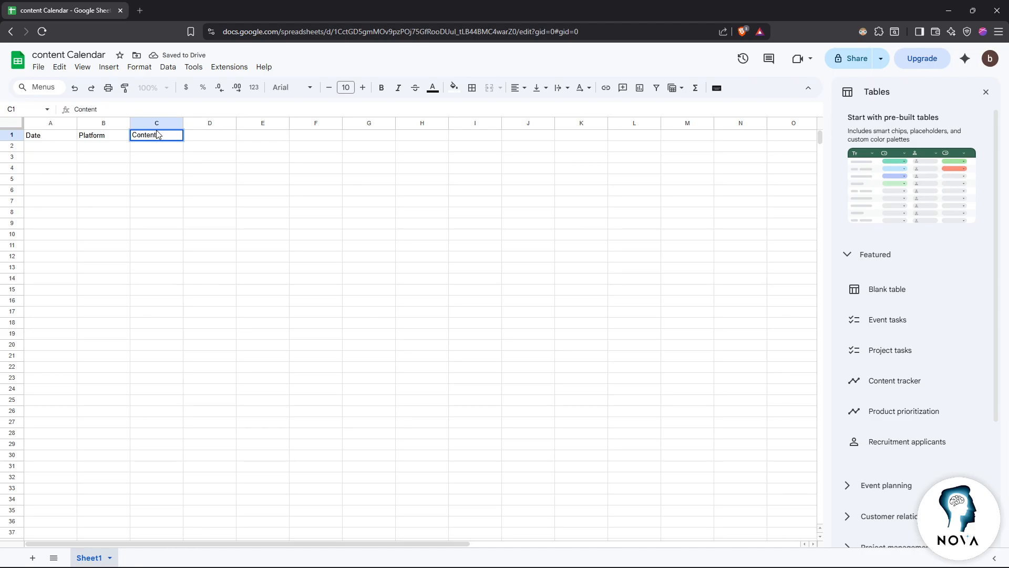
type(" Type")
- Enter the column headers Title/Idea, Caption/Script and Status in cells D1 to F1
left_click(210, 138)
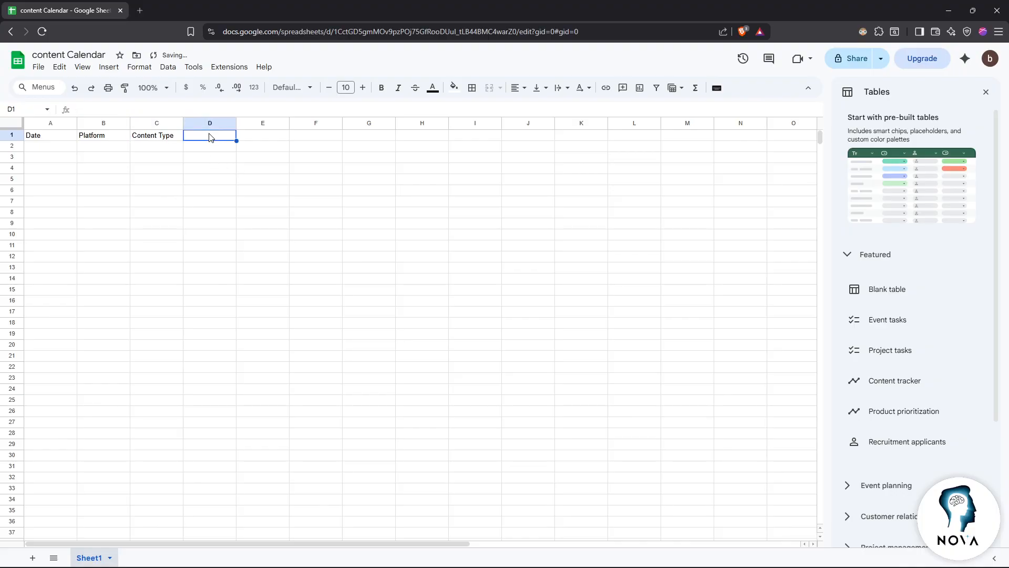
type("Title/Idea")
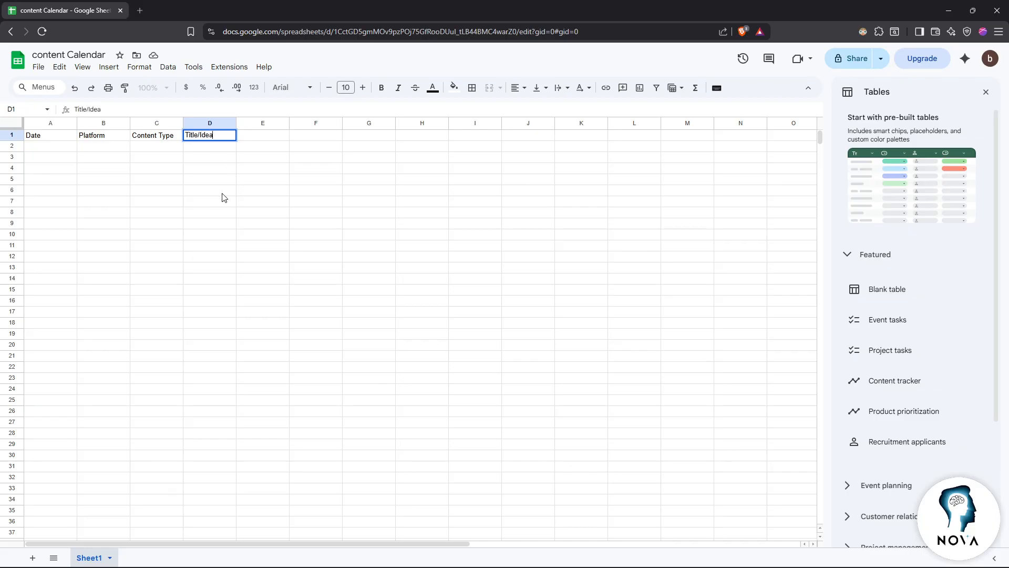
left_click(256, 139)
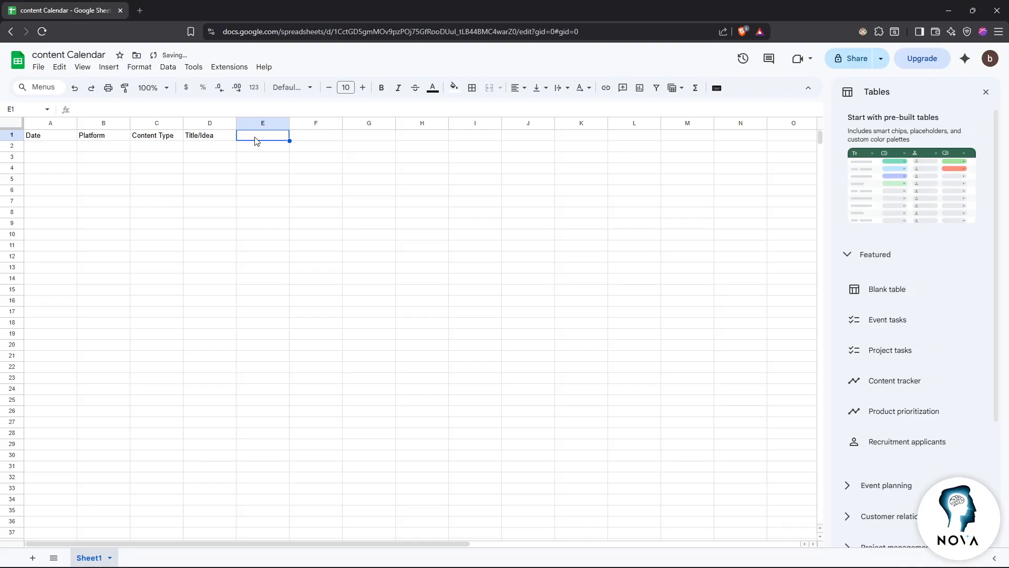
type("Capti")
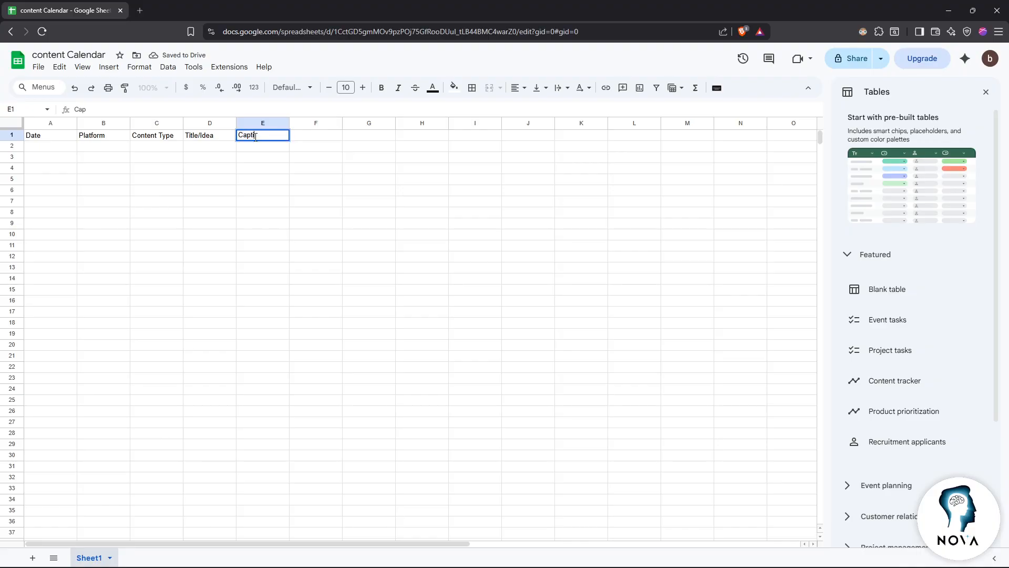
type("on/Script")
left_click(313, 140)
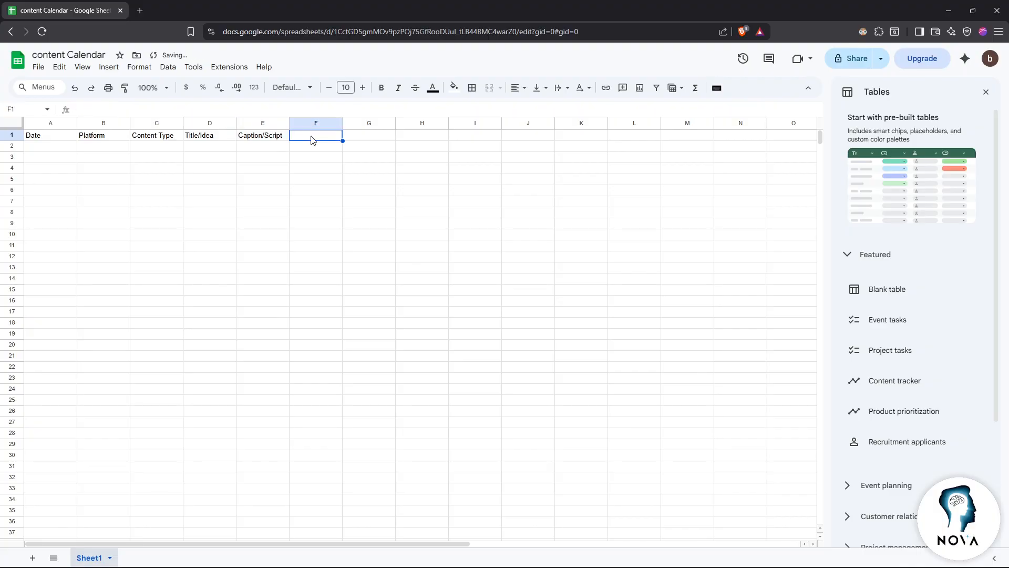
type("Status")
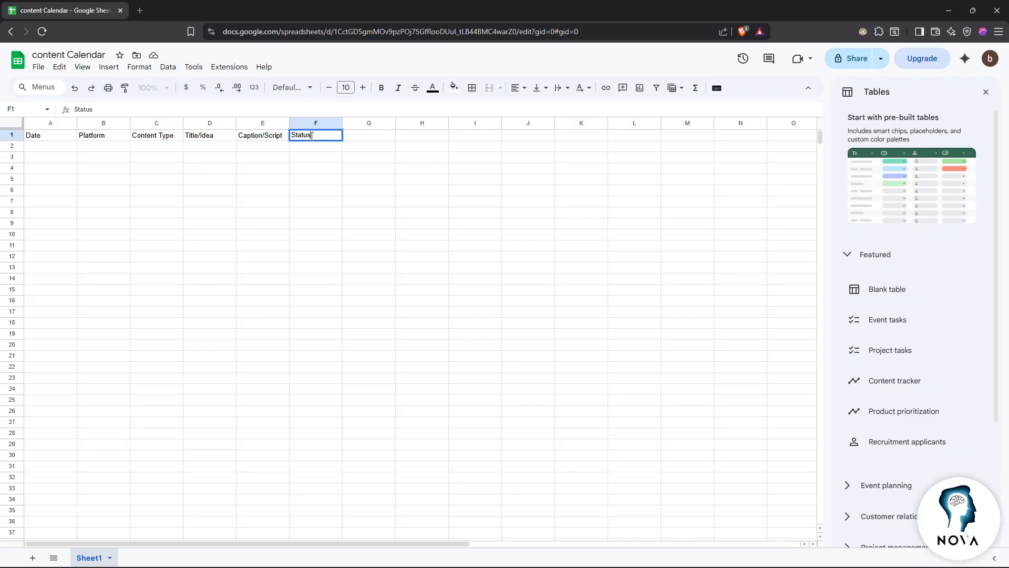
left_click(64, 140)
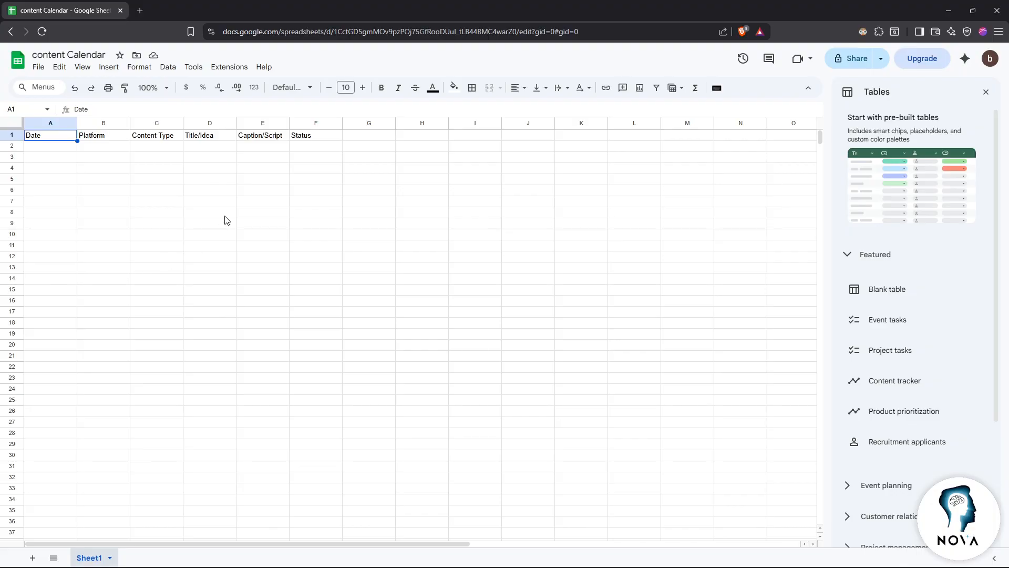
left_click(63, 148)
left_click(157, 148)
left_click(82, 146)
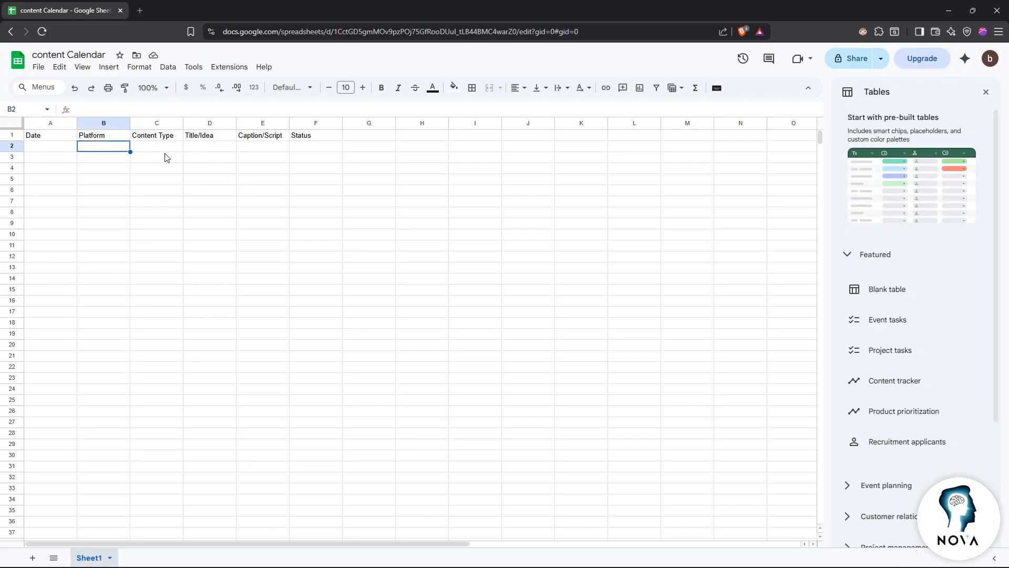
- Start the first content entry in row 2 with the date 10May and the platform Youtube
left_click(36, 148)
type("10May")
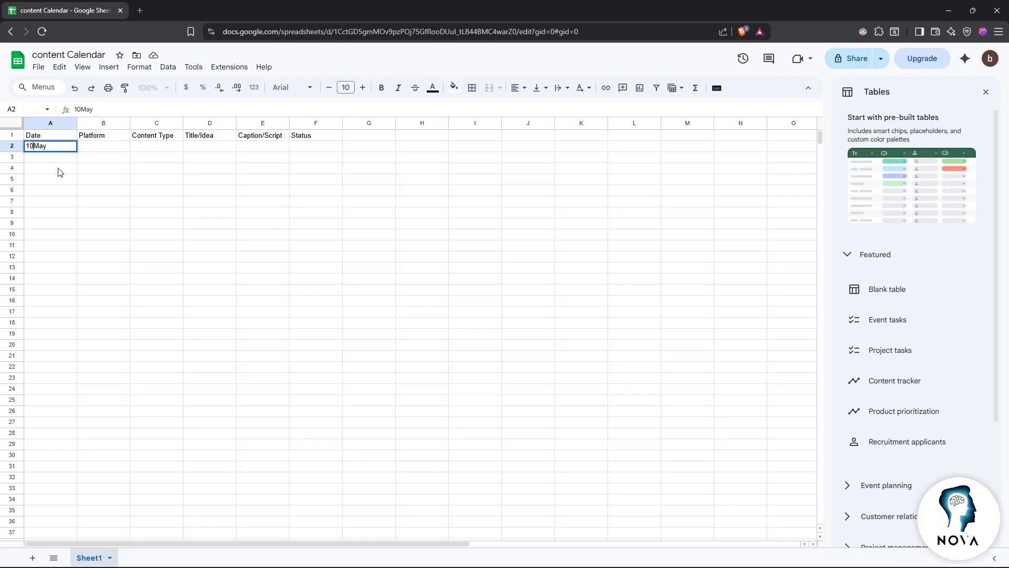
left_click(92, 150)
type("Y")
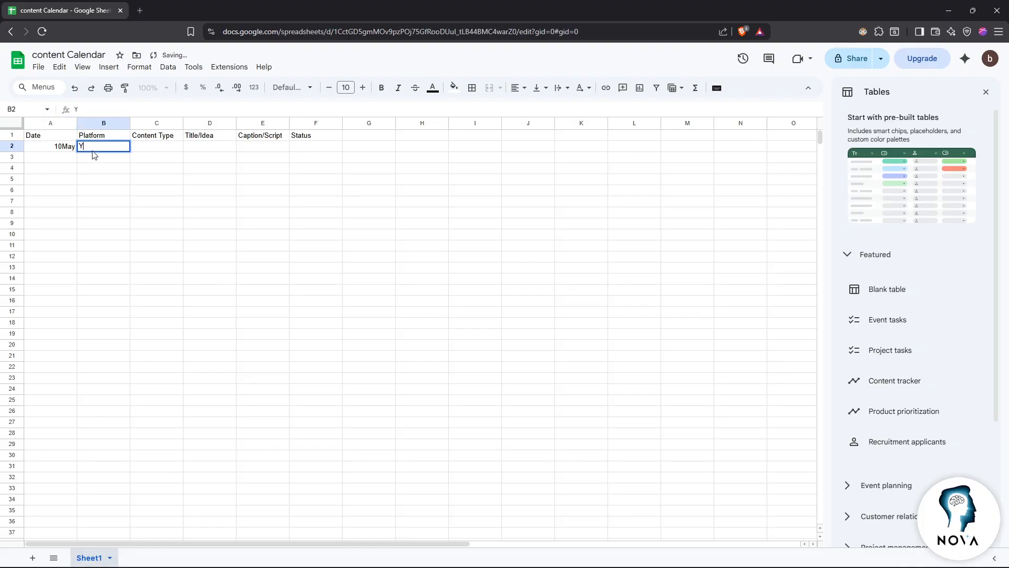
type("outub")
left_click(215, 150)
type("How")
key("BackSpace")
key("BackSpace")
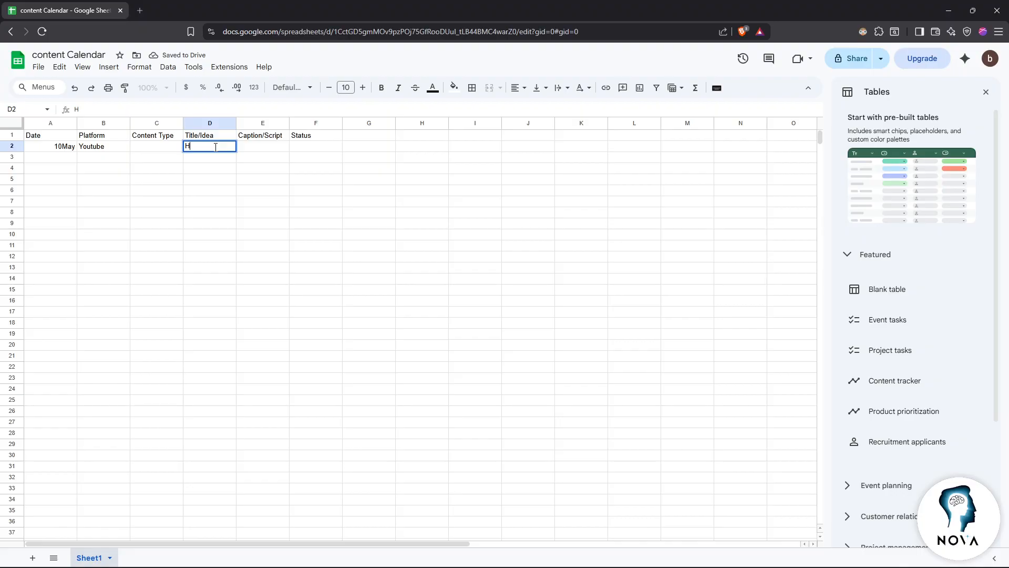
type("ow to create a stop")
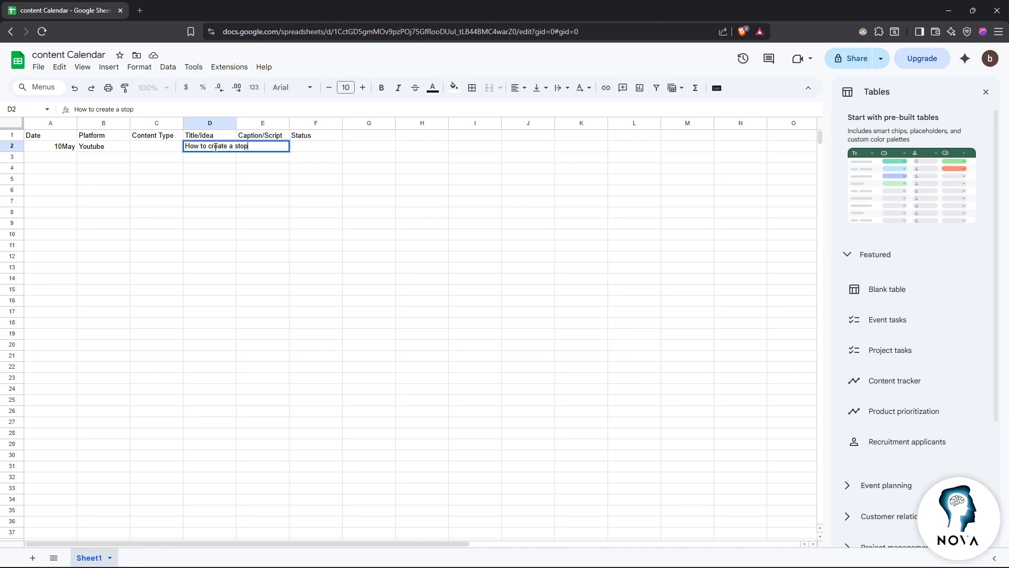
type("e on SHo")
key("BackSpace")
key("BackSpace")
type("hopify")
key("ctrl+a")
key("BackSpace")
type("how th")
key("BackSpace")
key("BackSpace")
type("did ww2")
key("ctrl+a")
key("BackSpace")
left_click(213, 191)
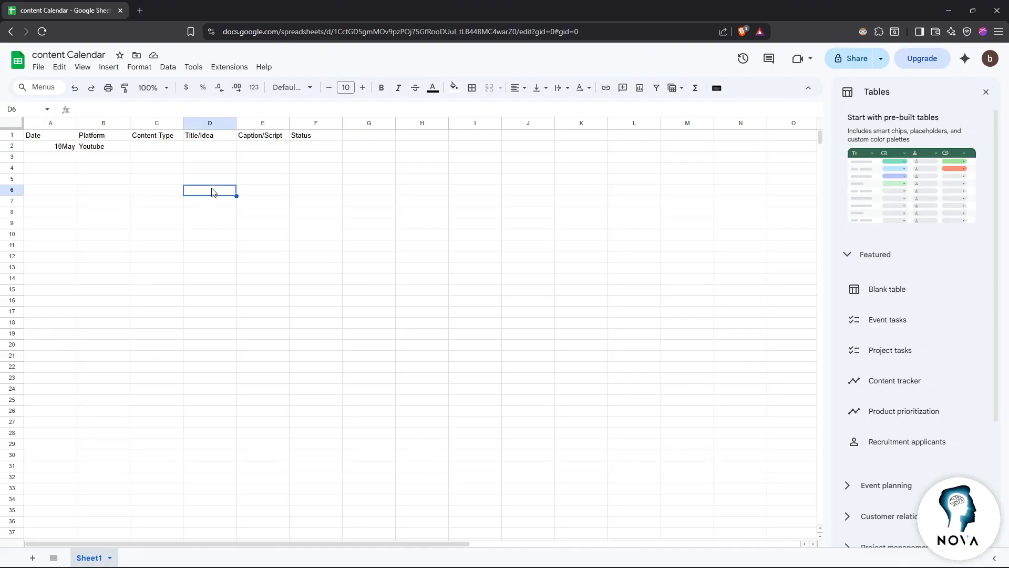
- Set the first entry's status in cell F2 to "in production"
left_click(253, 152)
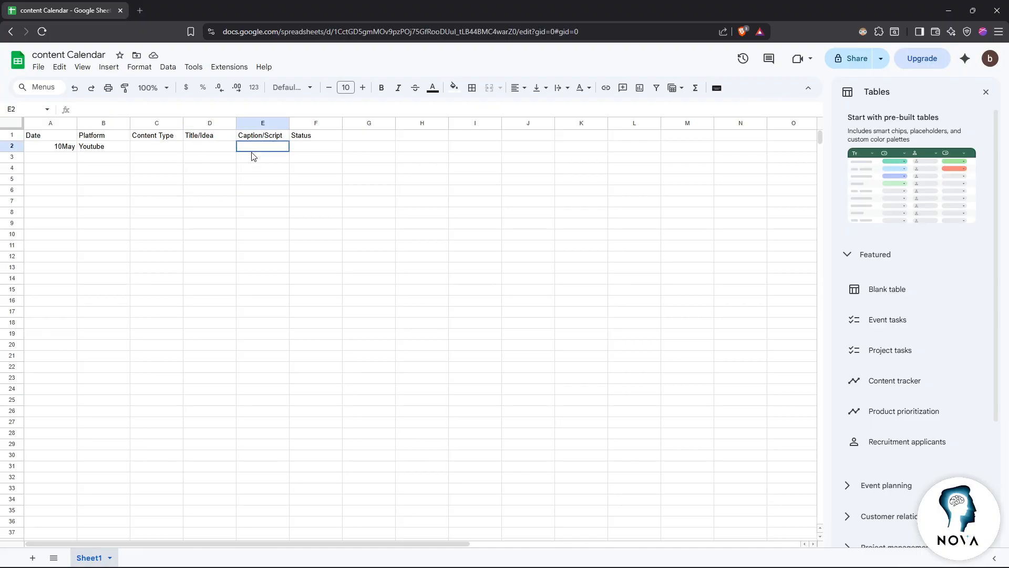
left_click(330, 151)
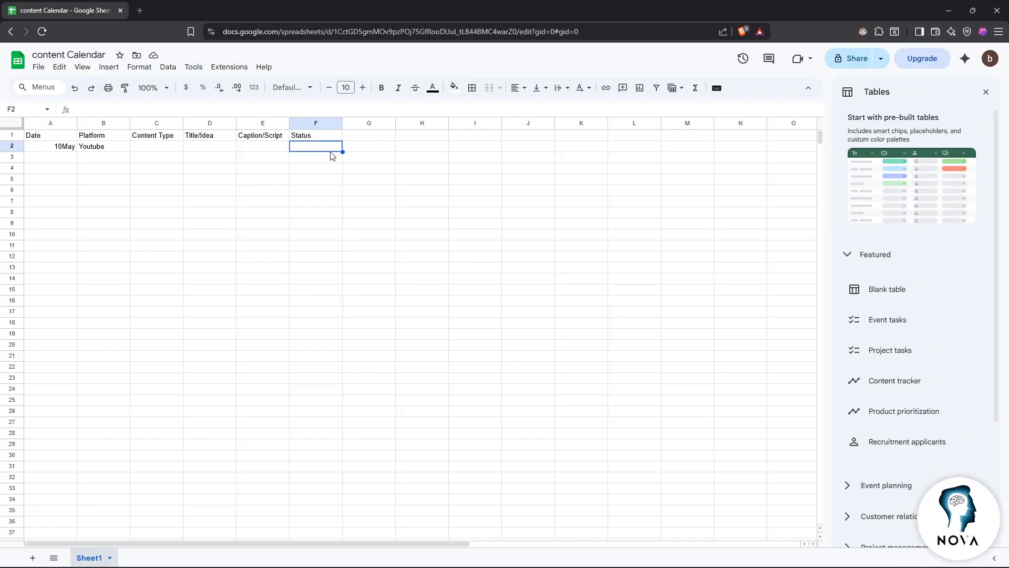
type("in ori")
type("production")
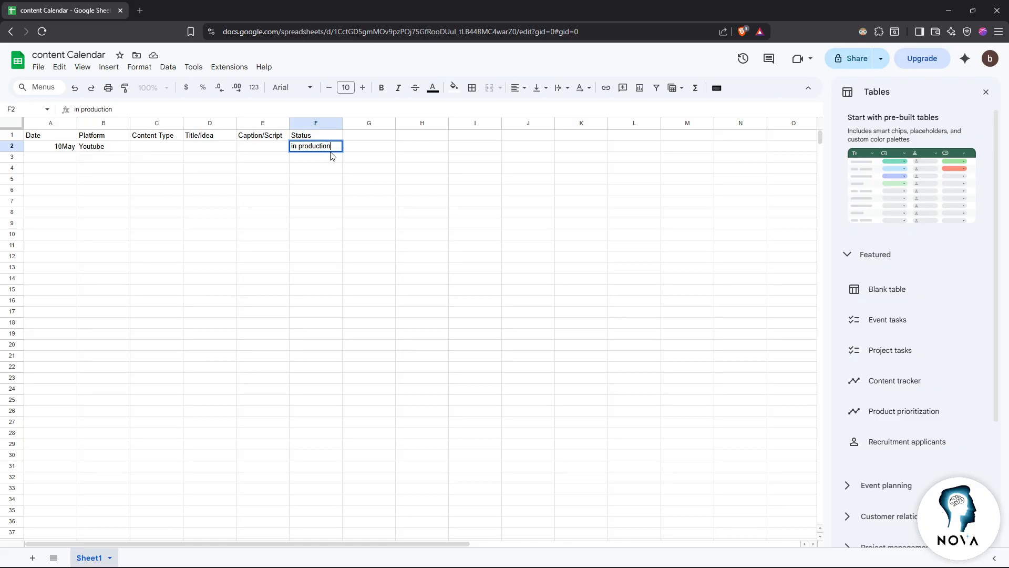
double_click(330, 208)
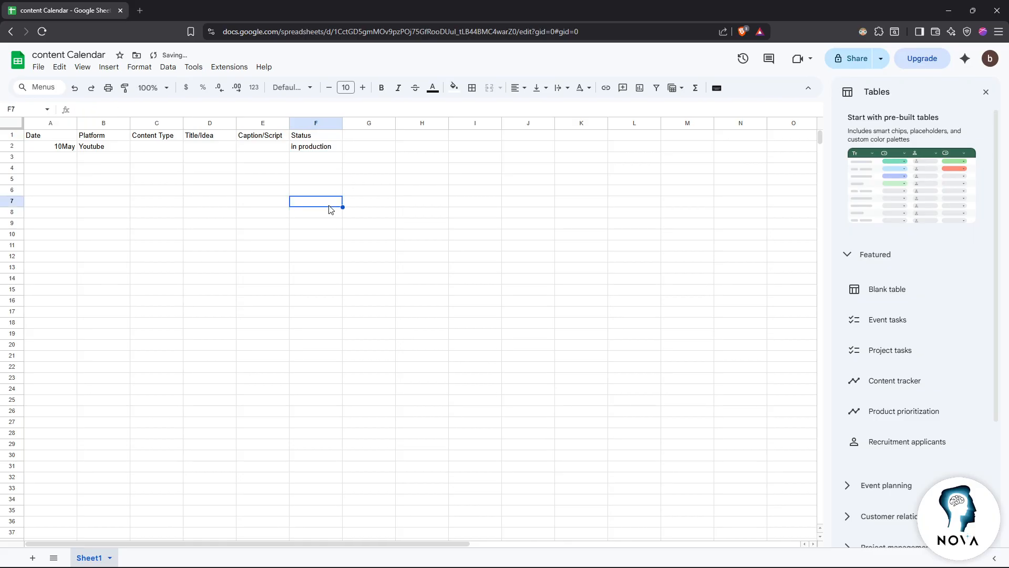
key("Escape")
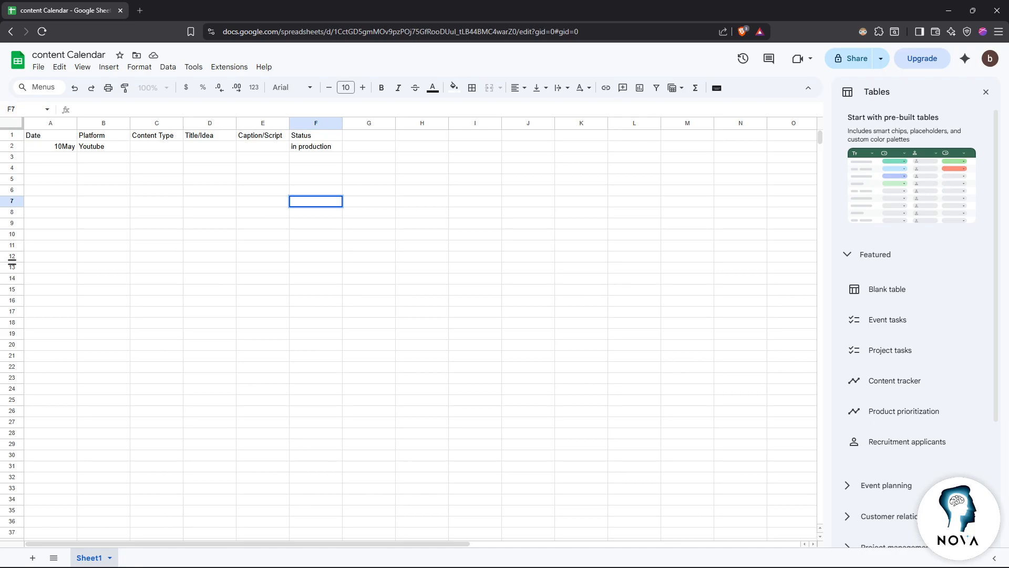
- Add a dropdown data validation rule to the whole Status column, range F1:F1000
left_click(303, 151)
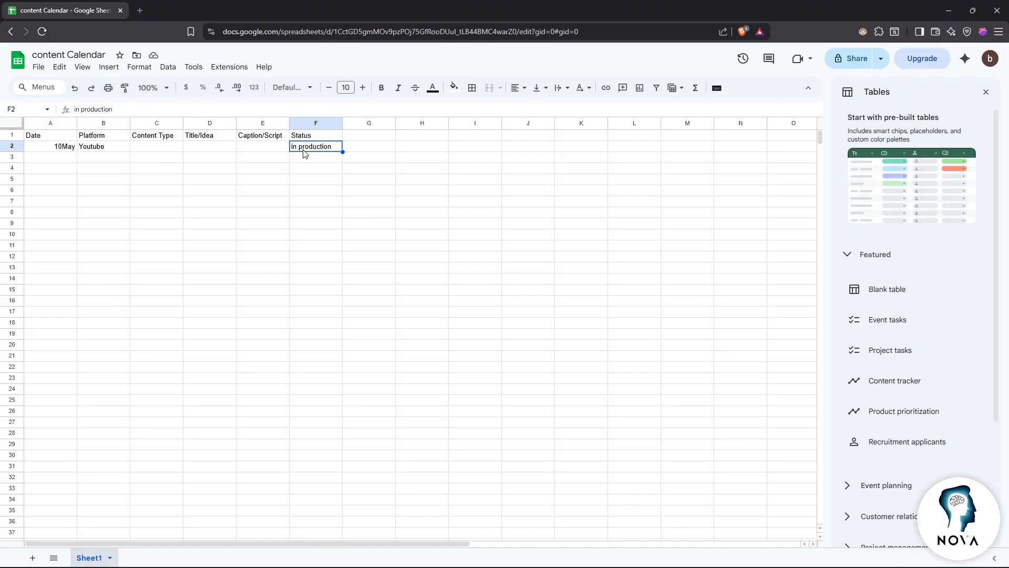
left_click(318, 123)
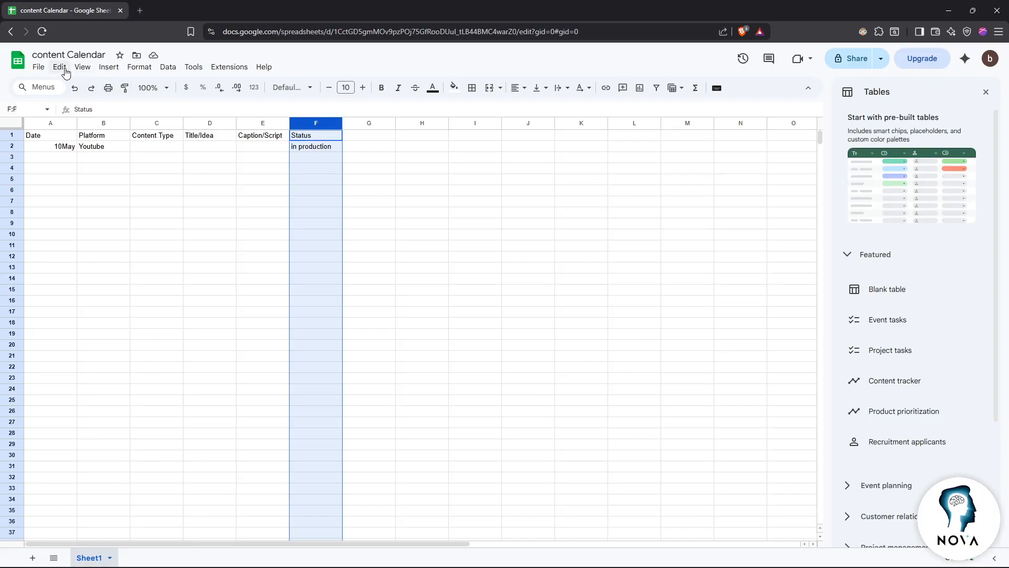
left_click(166, 67)
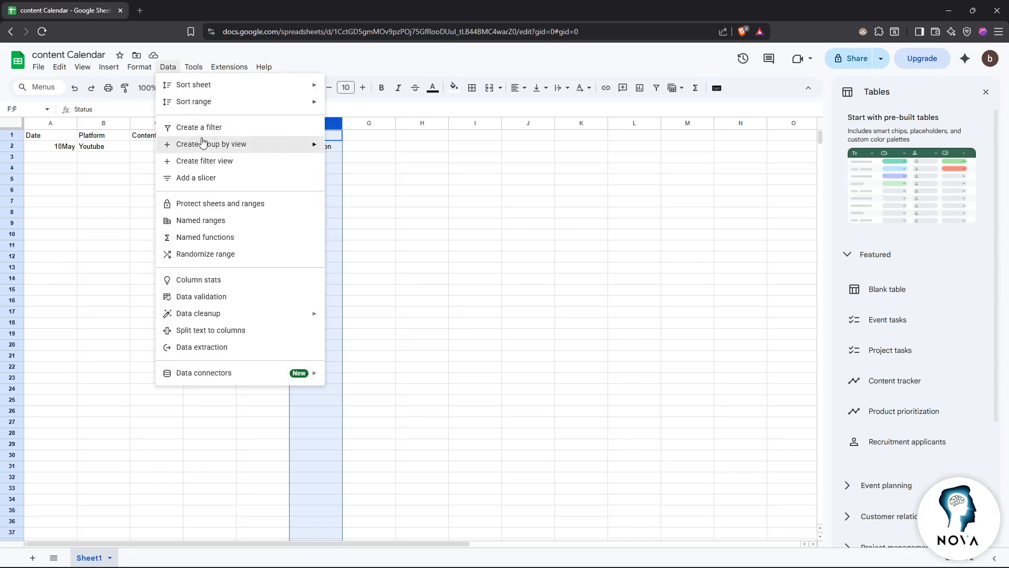
left_click(204, 296)
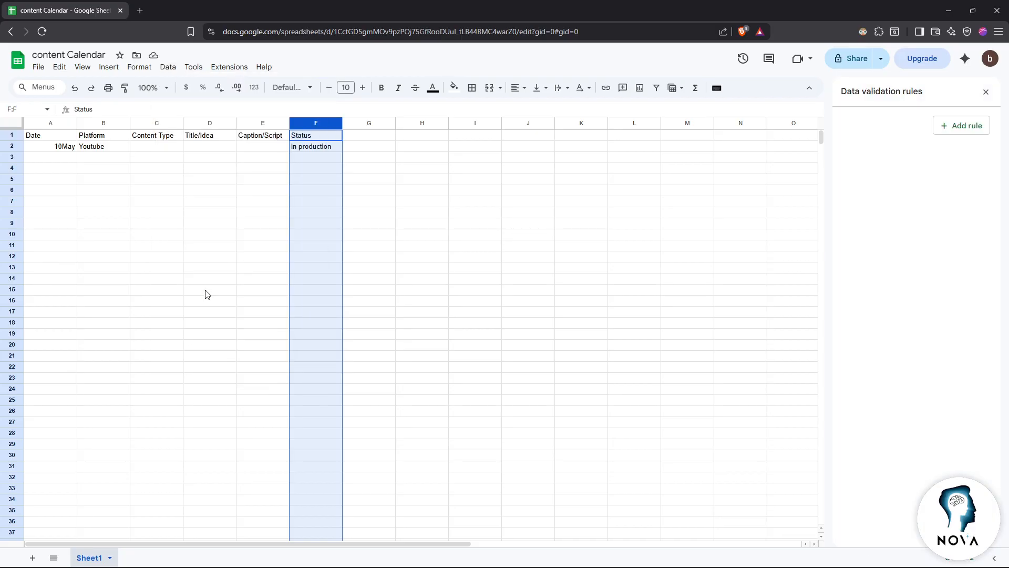
left_click(950, 130)
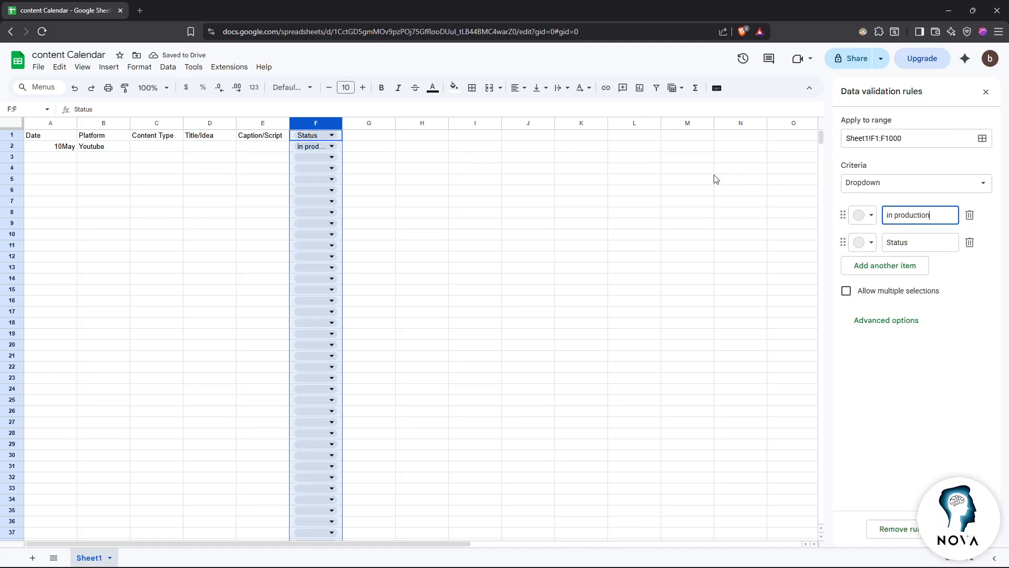
- Replace the "Status" dropdown option with "POsted", colour "in production" light red and "POsted" dark blue, and save the rule
double_click(915, 242)
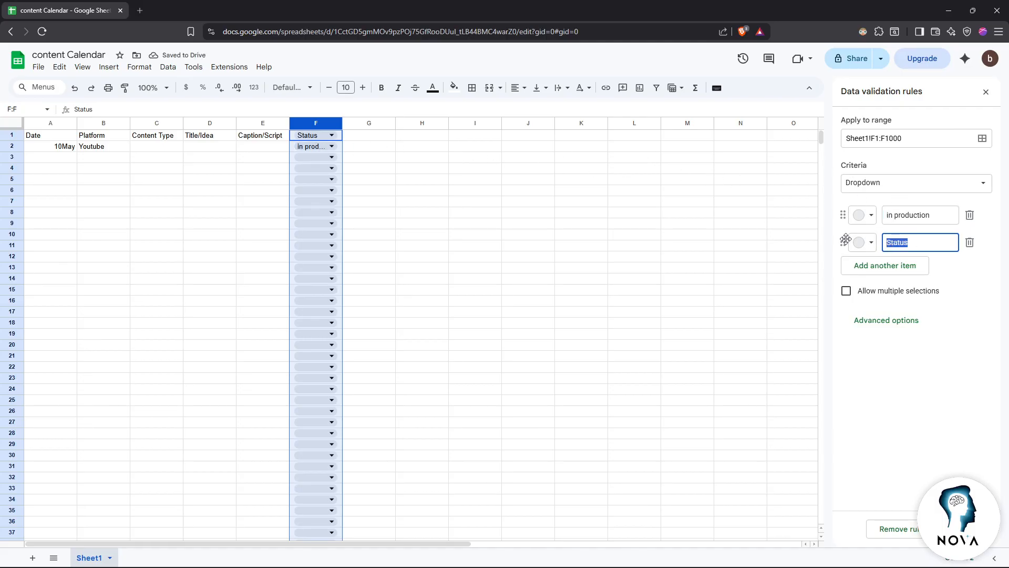
type("Planned")
left_click(870, 216)
left_click(883, 254)
left_click(864, 242)
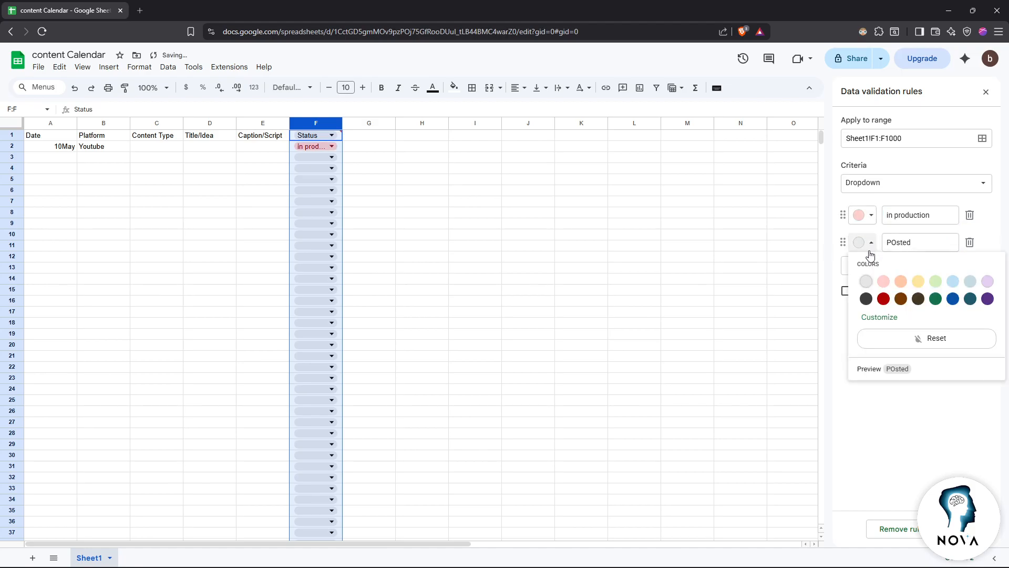
left_click(954, 299)
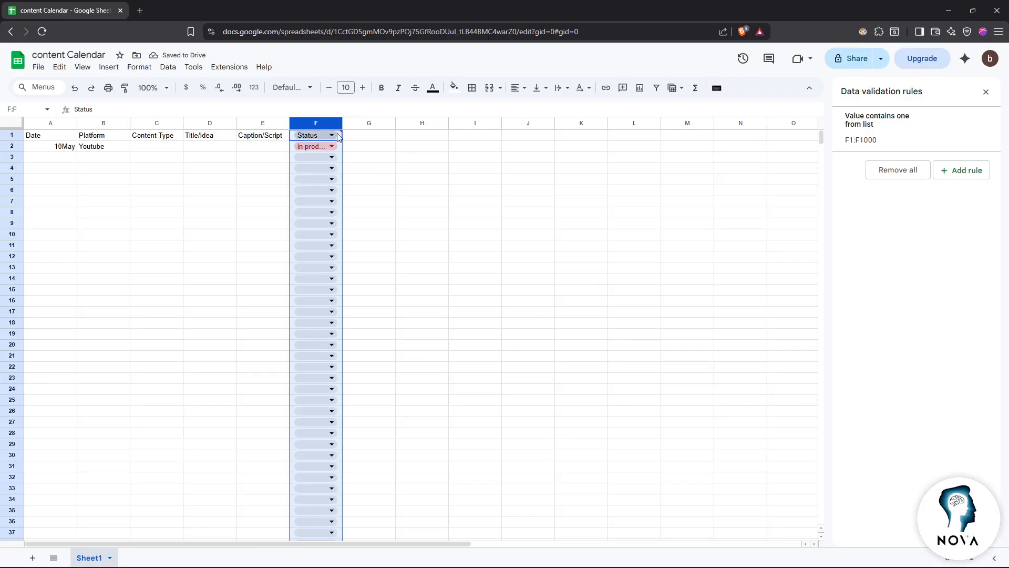
double_click(340, 134)
right_click(330, 123)
left_click(267, 167)
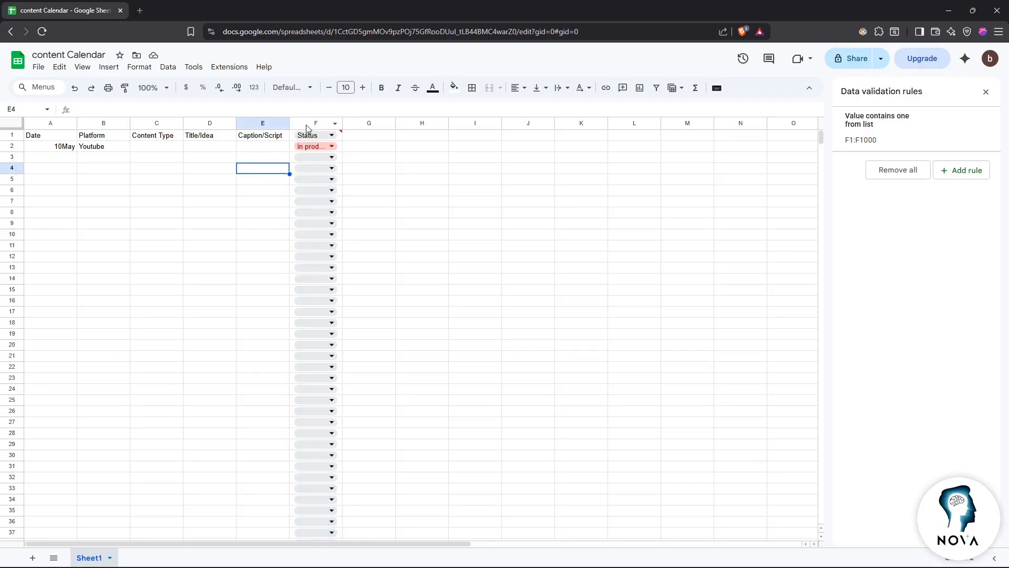
- Undo the dropdown rule that covers the whole Status column, including its header
left_click(318, 137)
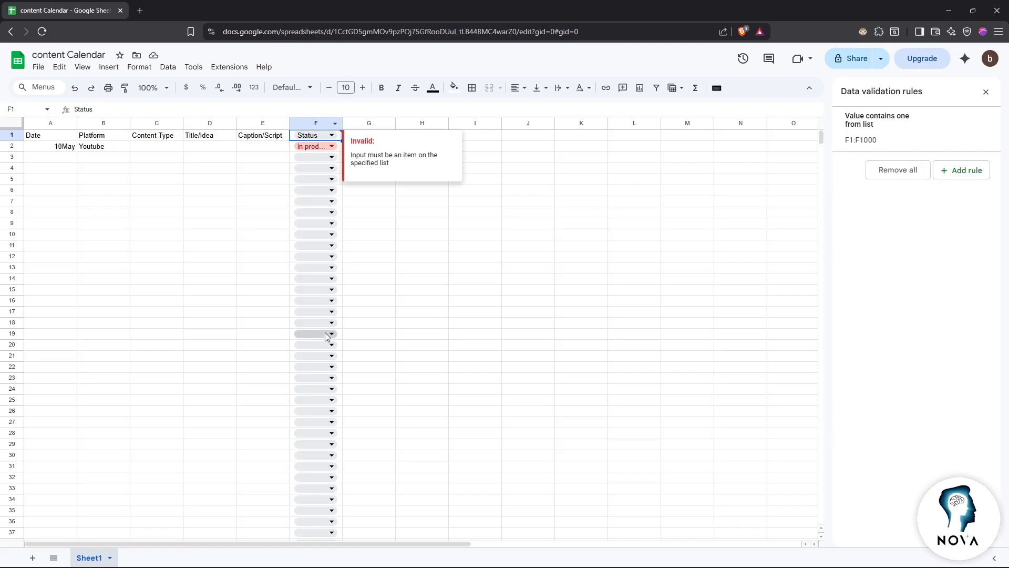
left_click(311, 125)
key("BackSpace")
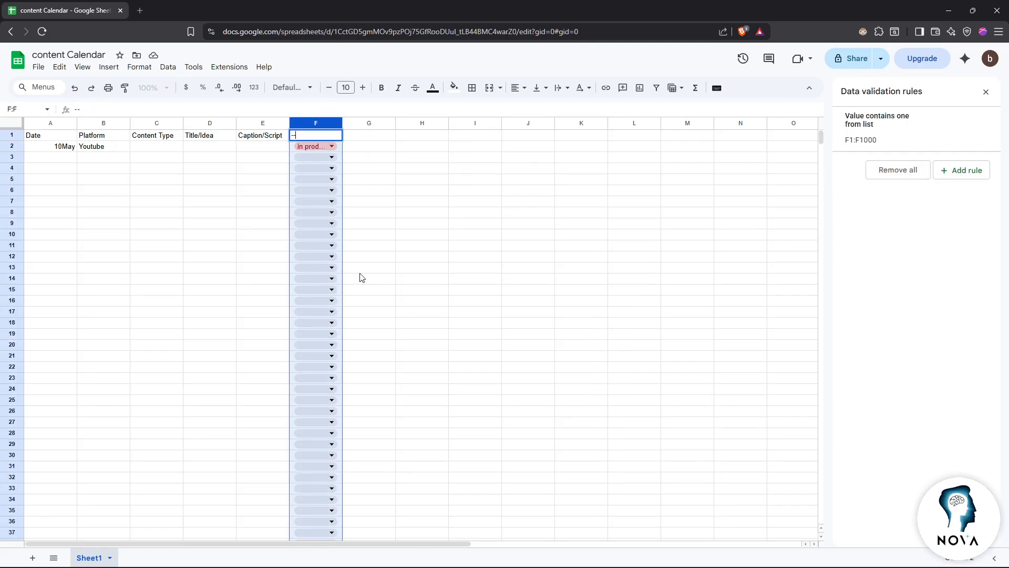
left_click(465, 188, "ctrl")
key("ctrl+z")
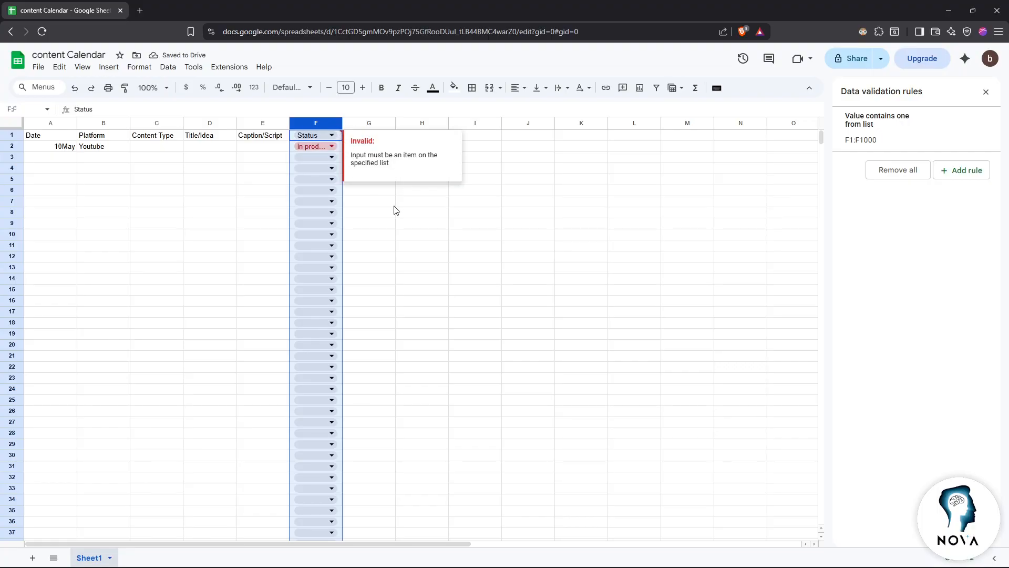
key("ctrl+z")
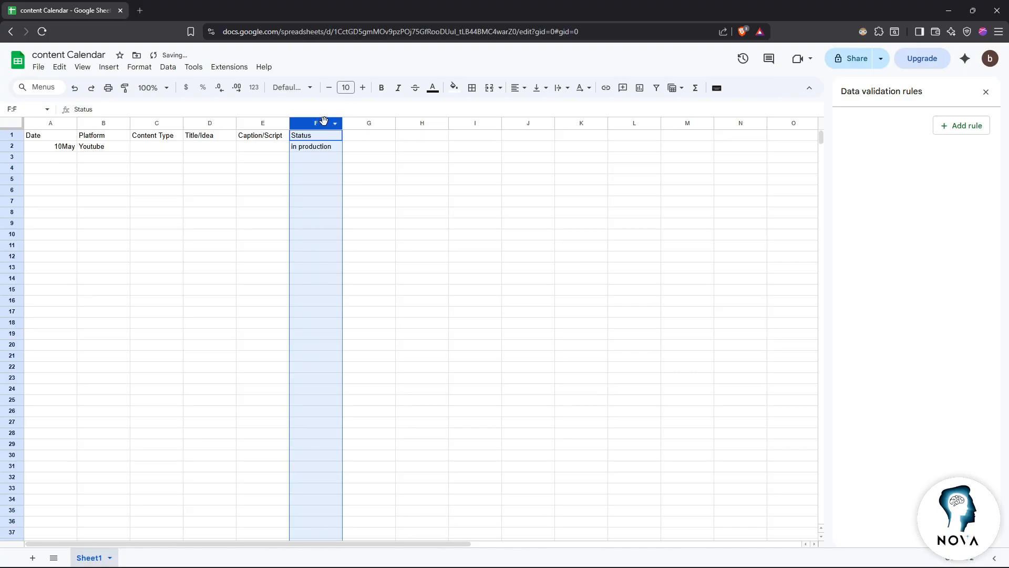
- Add a dropdown data validation rule to range F2:F1000 with the options "in production" and "Posted"
left_click(324, 137, "ctrl")
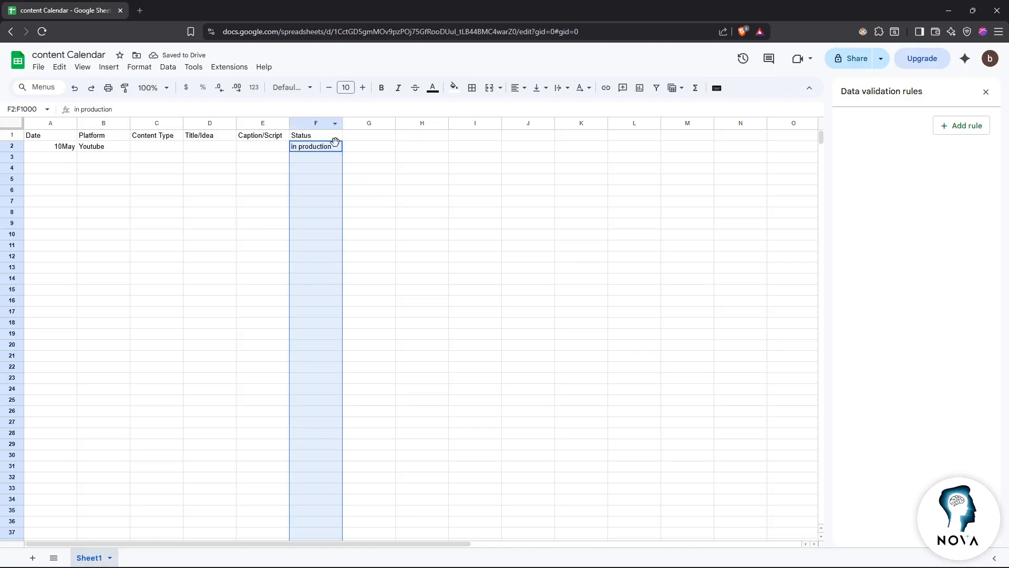
left_click(168, 67)
left_click(944, 130)
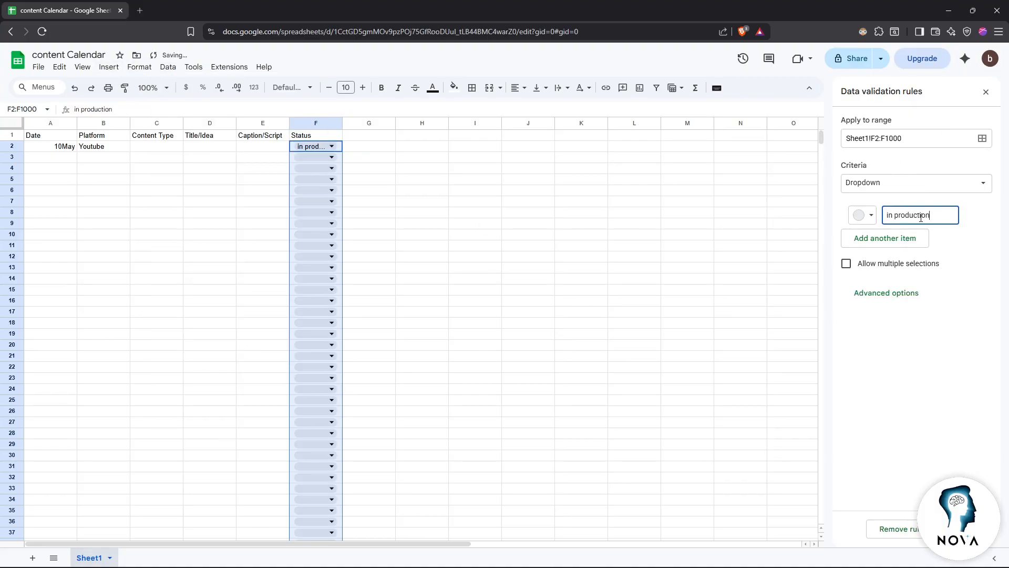
left_click(917, 237)
type("POsted")
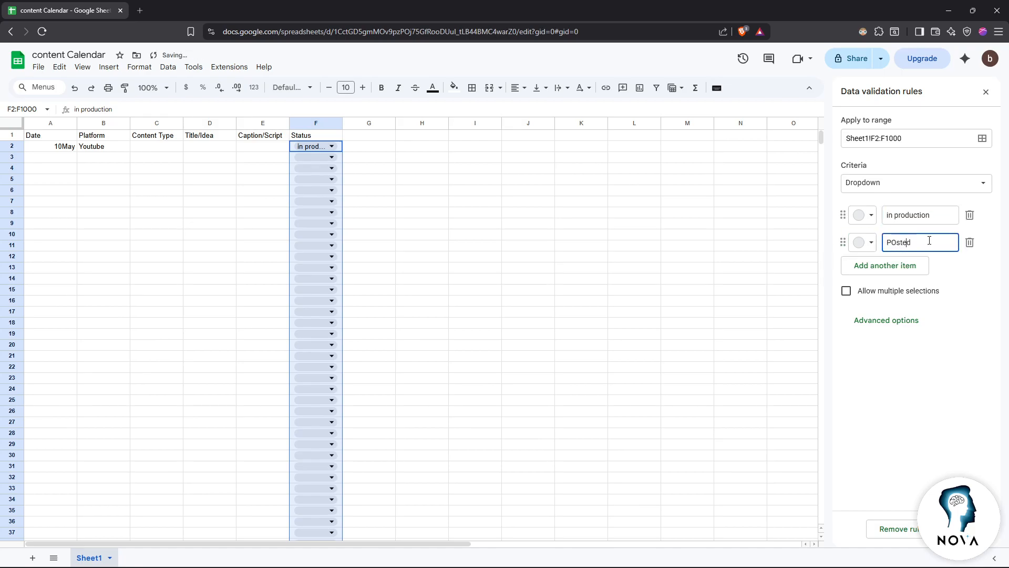
key("BackSpace")
type("o")
- Colour the "in production" option light red and "Posted" dark green, and save the rule
left_click(867, 214)
left_click(883, 254)
left_click(864, 242)
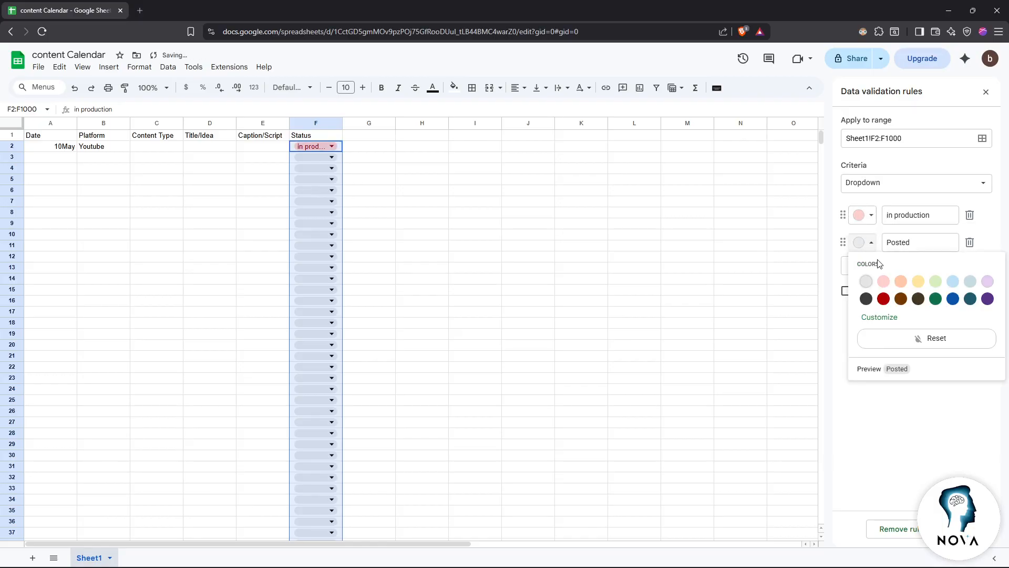
left_click(936, 298)
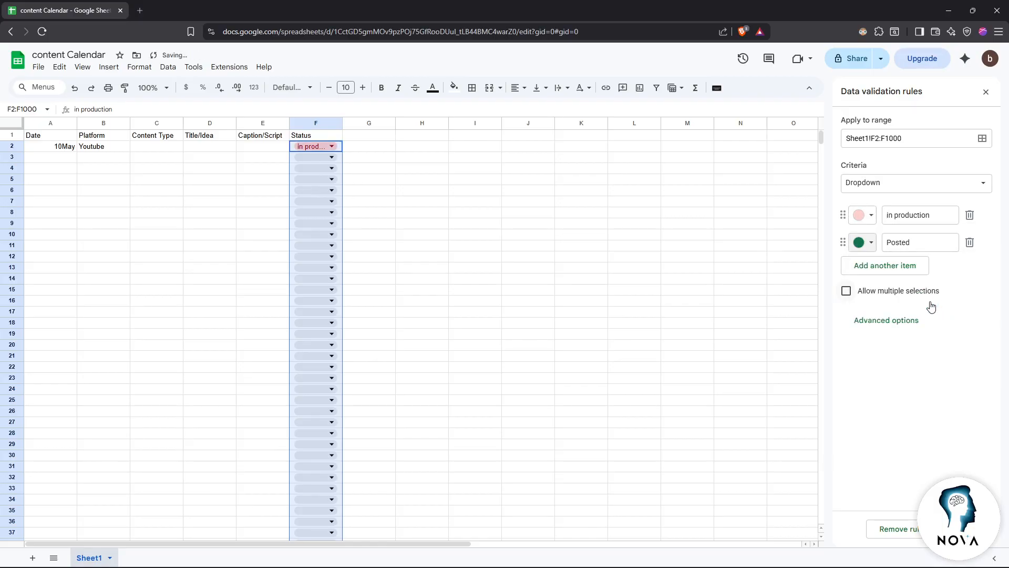
left_click(963, 529)
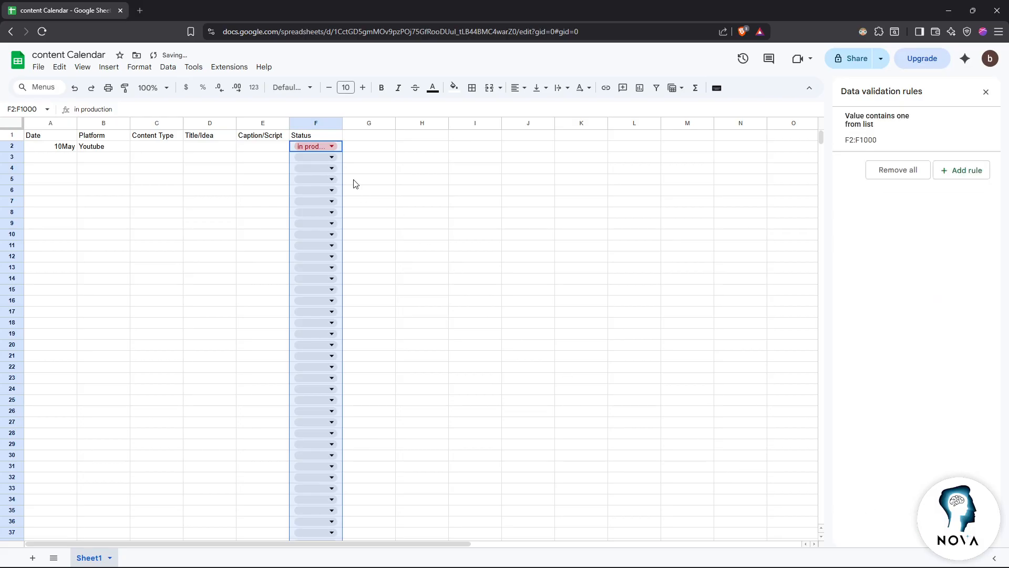
- Examine the status options offered in cell F2
left_click(330, 147)
left_click(333, 161)
key("Return")
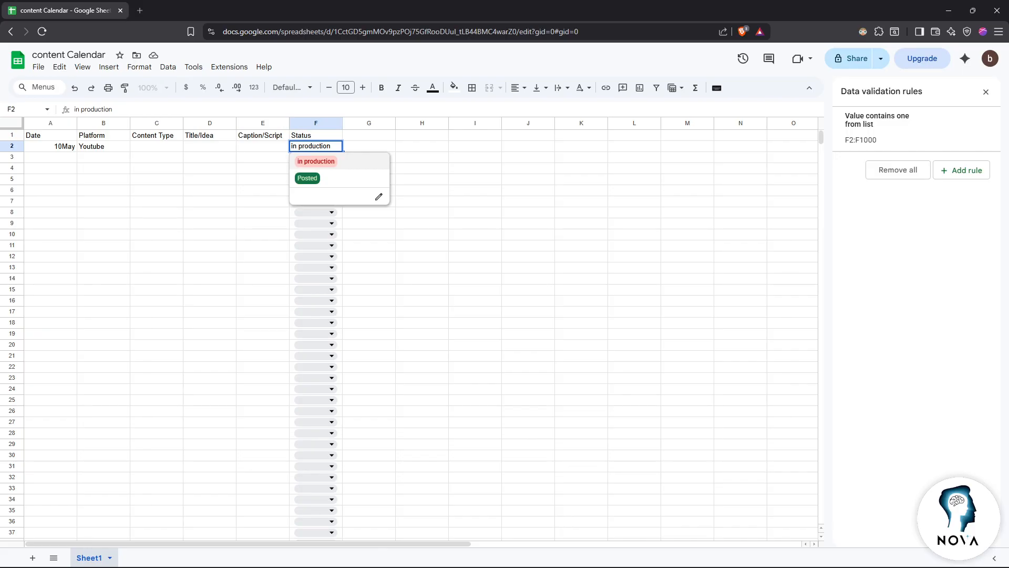
left_click(128, 268)
- Select the calendar range A1:F14 and close the data validation rules
left_click_drag(47, 137, 309, 282)
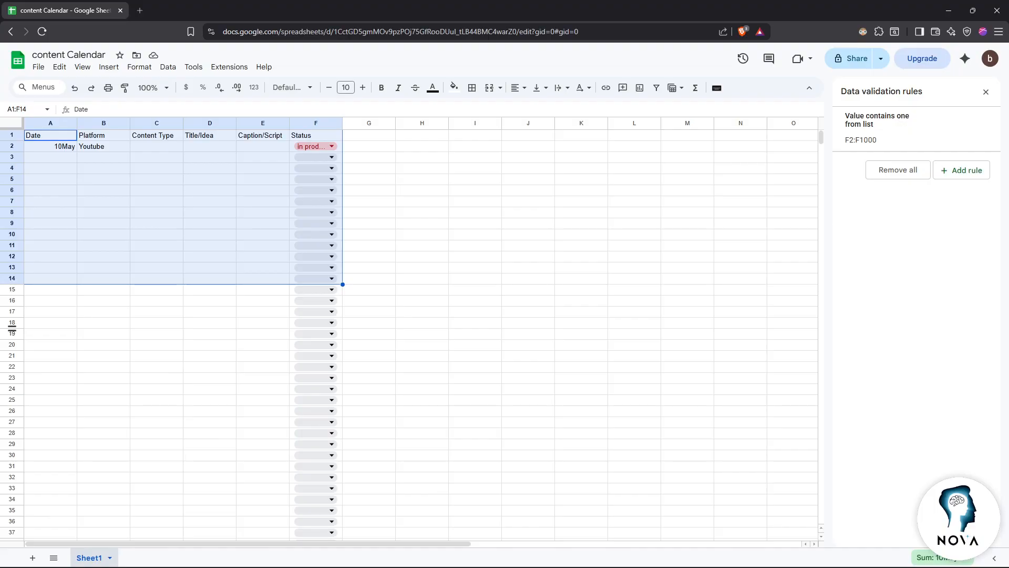
type("--")
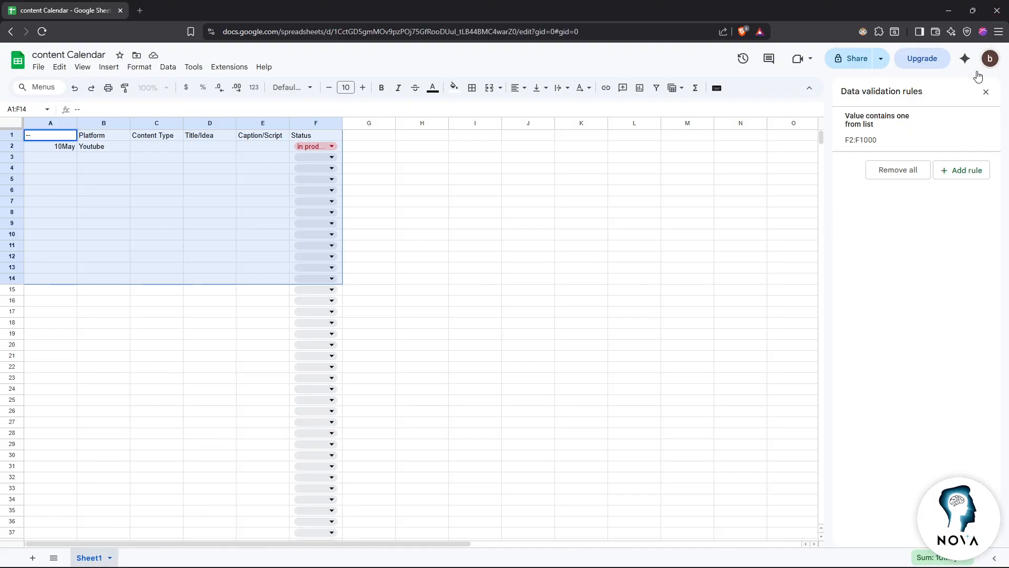
left_click(986, 92)
key("Escape")
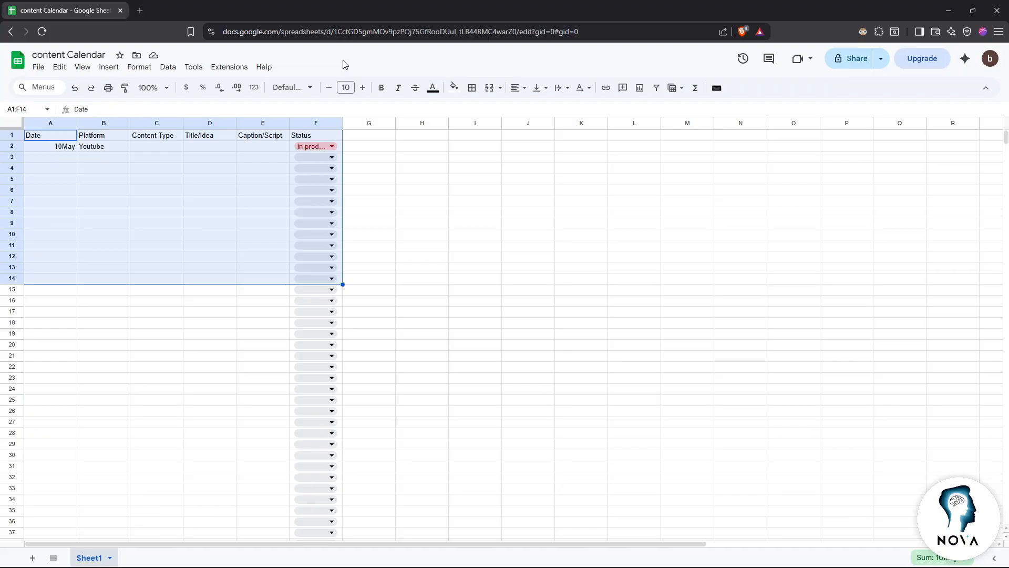
- Search the web in a new browser tab for "social media content calendar sheet"
key("ctrl+t")
type("conternt")
key("BackSpace")
key("BackSpace")
key("BackSpace")
type("nt")
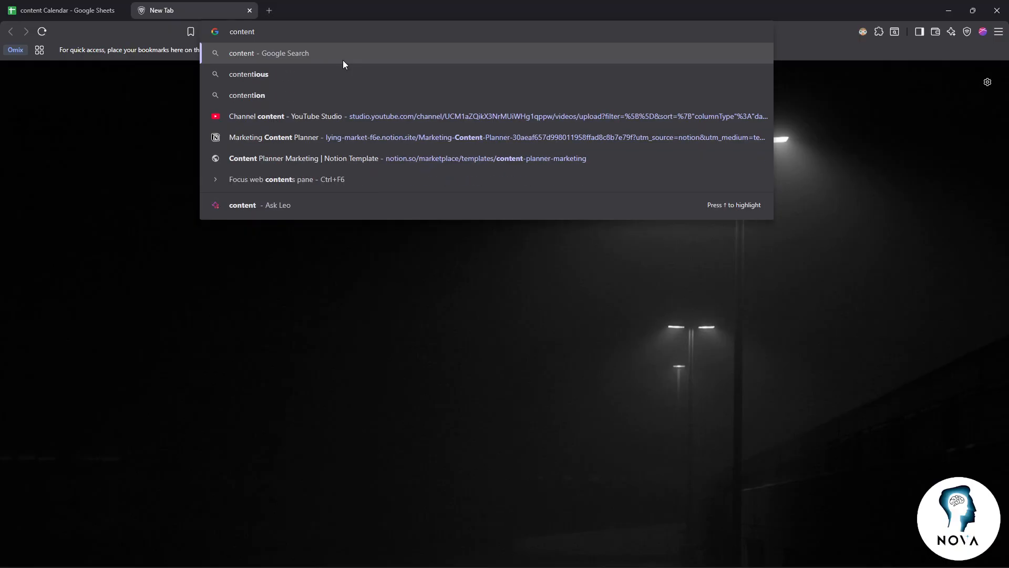
key("Home")
type("social")
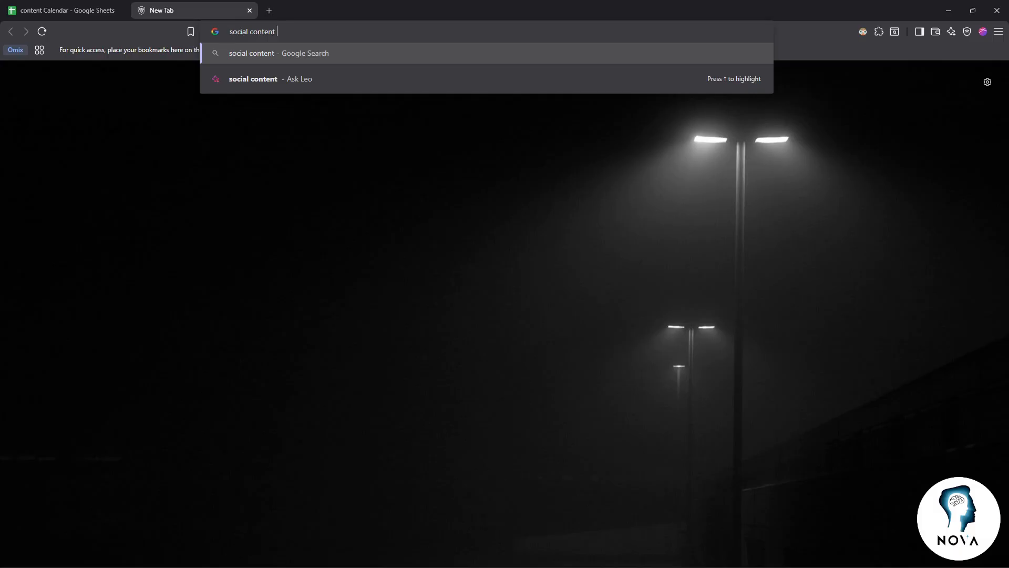
type("media ")
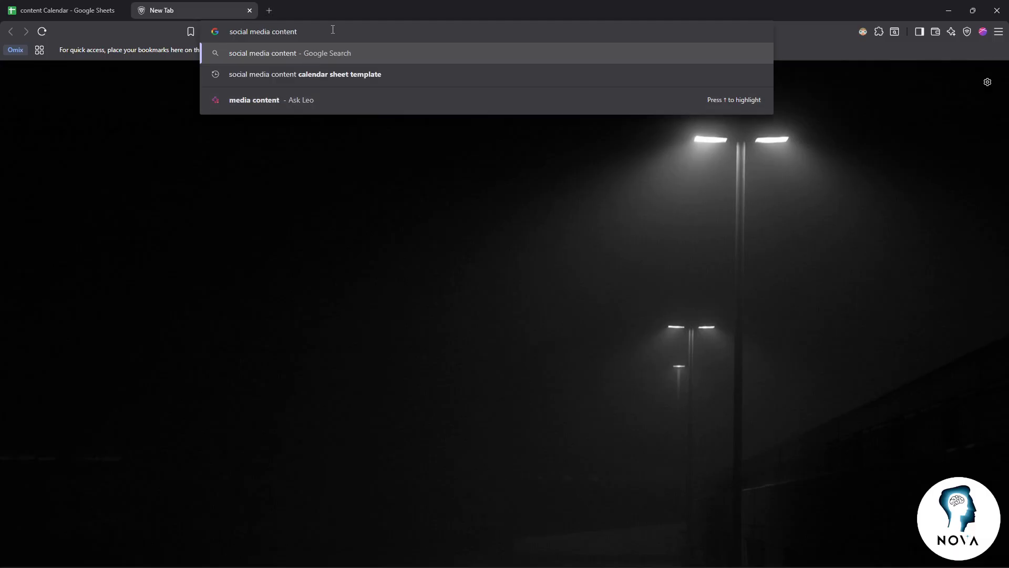
type("calen")
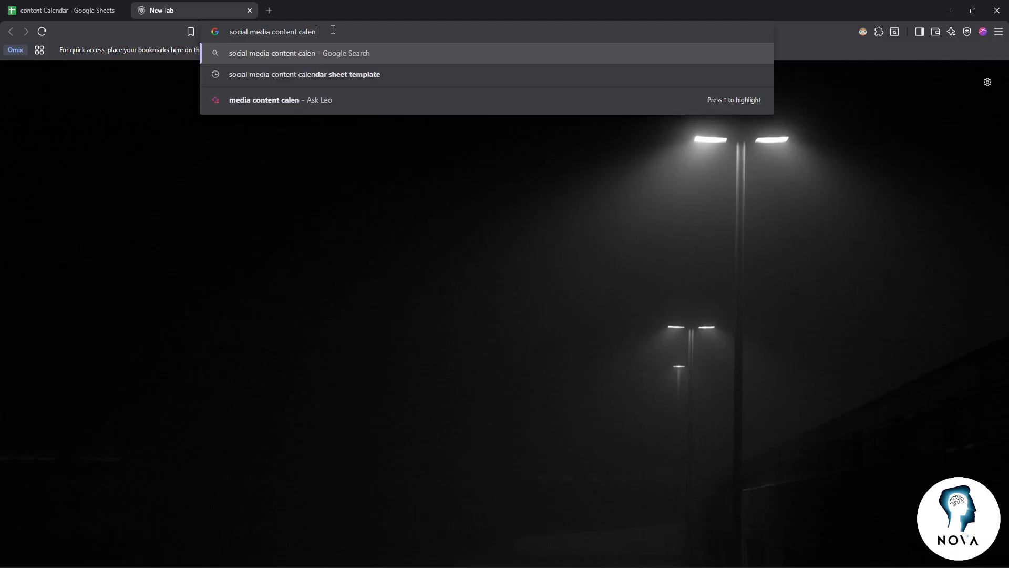
type("dar ")
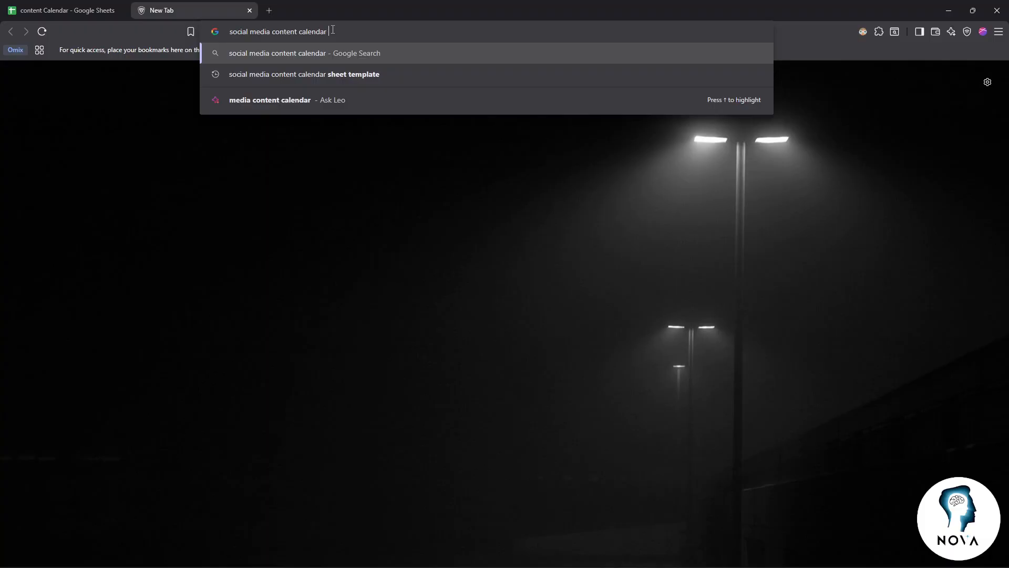
type("sheet")
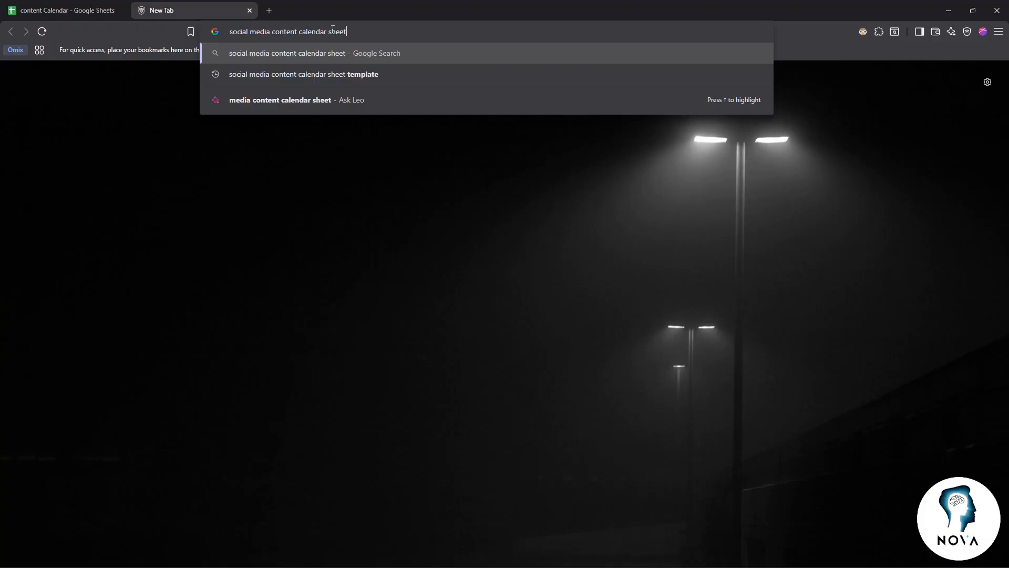
key("Return")
- Open the Smartsheet free social media calendar templates result in its own browser tab and view it
middle_click(226, 158)
scroll(287, 166, "down", 3)
key("ctrl+Tab")
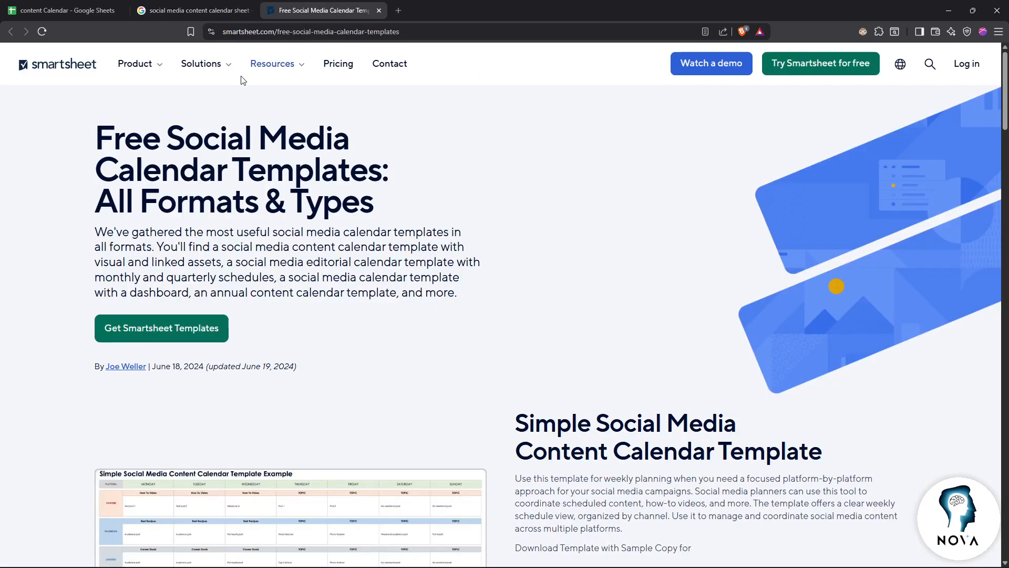
key("ctrl+Tab")
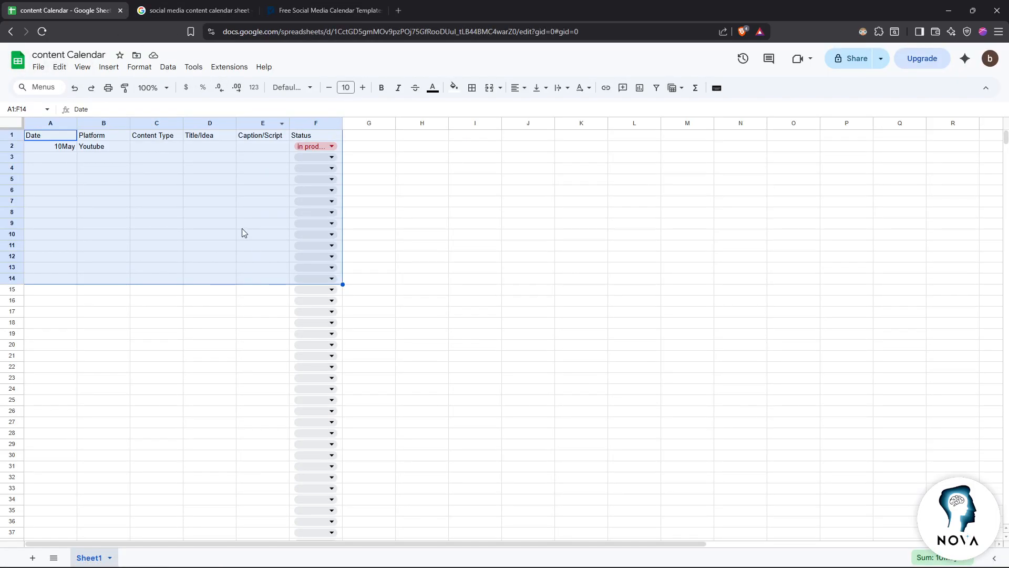
left_click(294, 6)
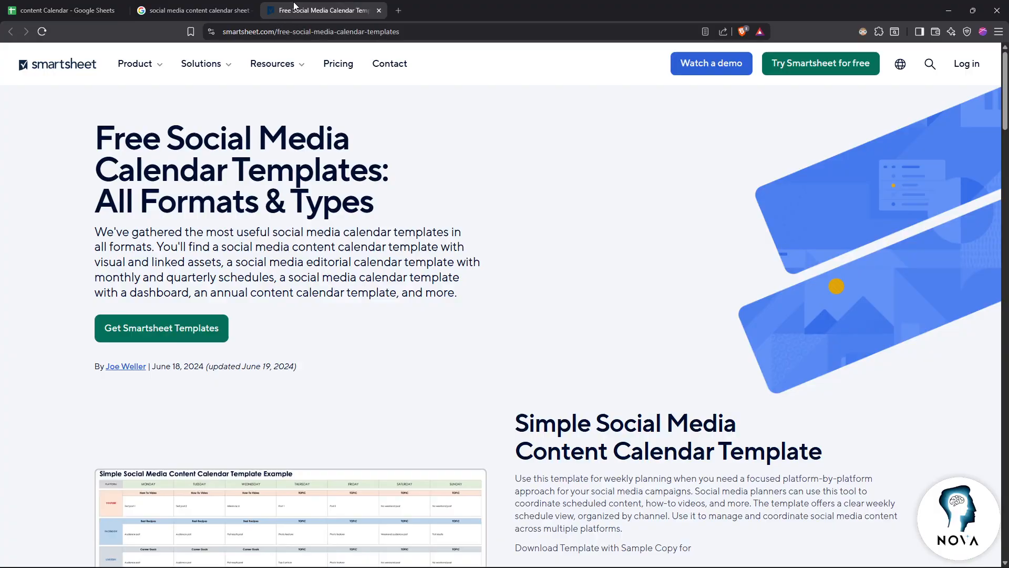
- Return to the content Calendar spreadsheet and look over its rows
left_click(40, 5)
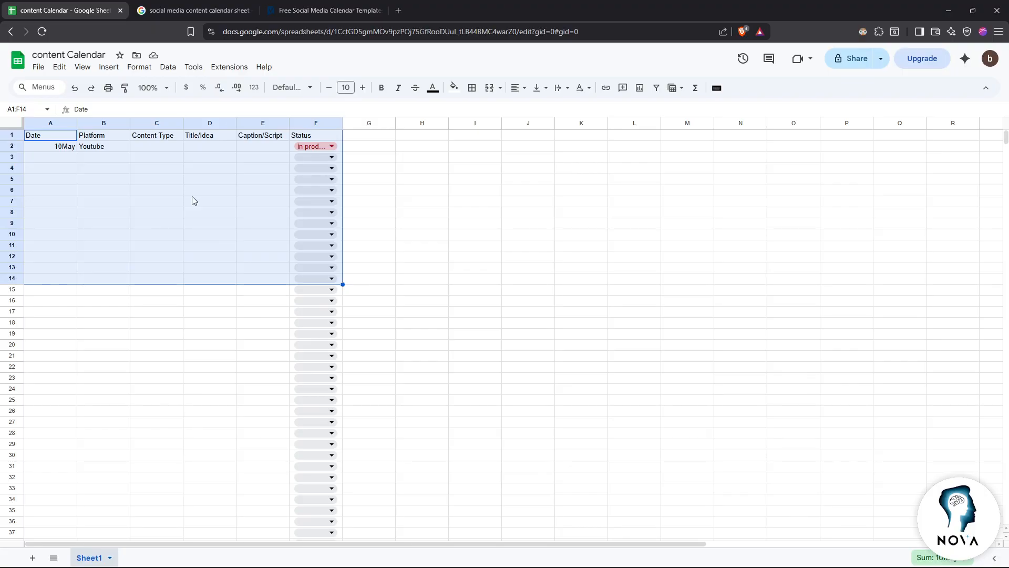
scroll(191, 197, "down", 5)
scroll(192, 196, "up", 5)
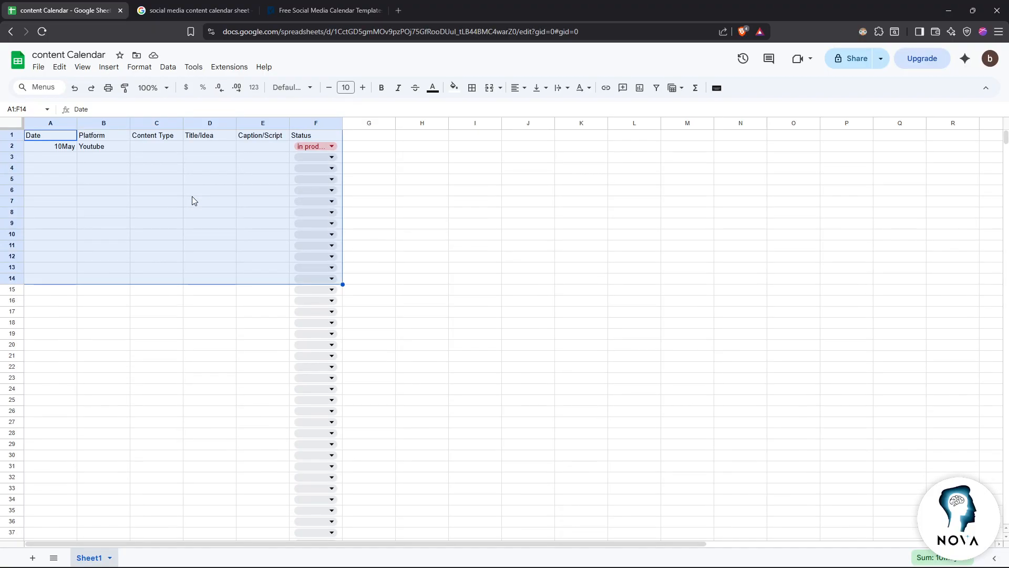